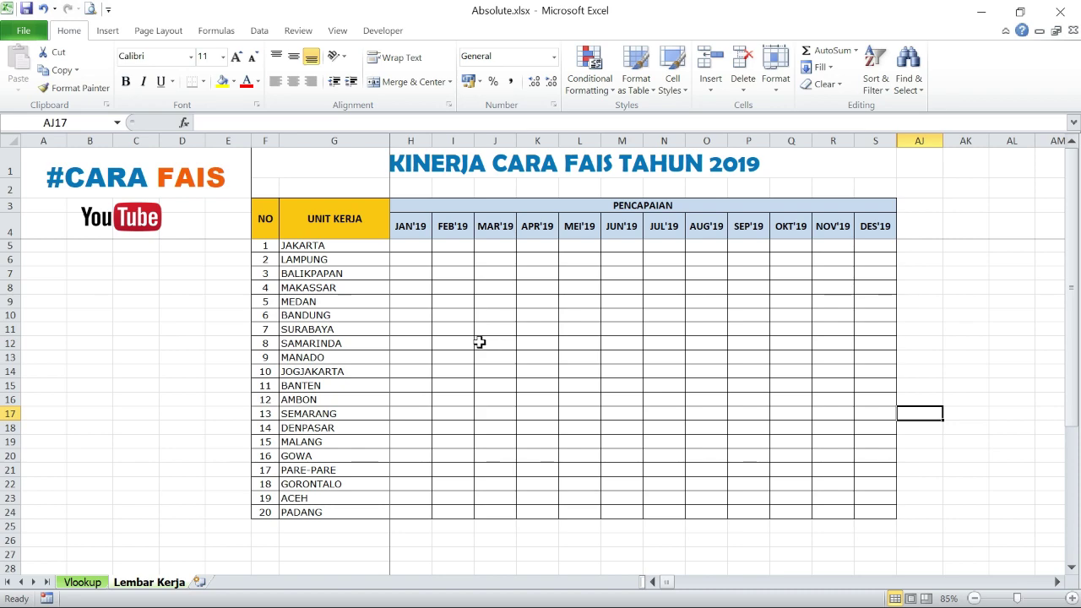
# Step: Review the unit names from JAKARTA to PADANG and the JAN'19 to DES'19 month headers
pyautogui.click(355, 218)
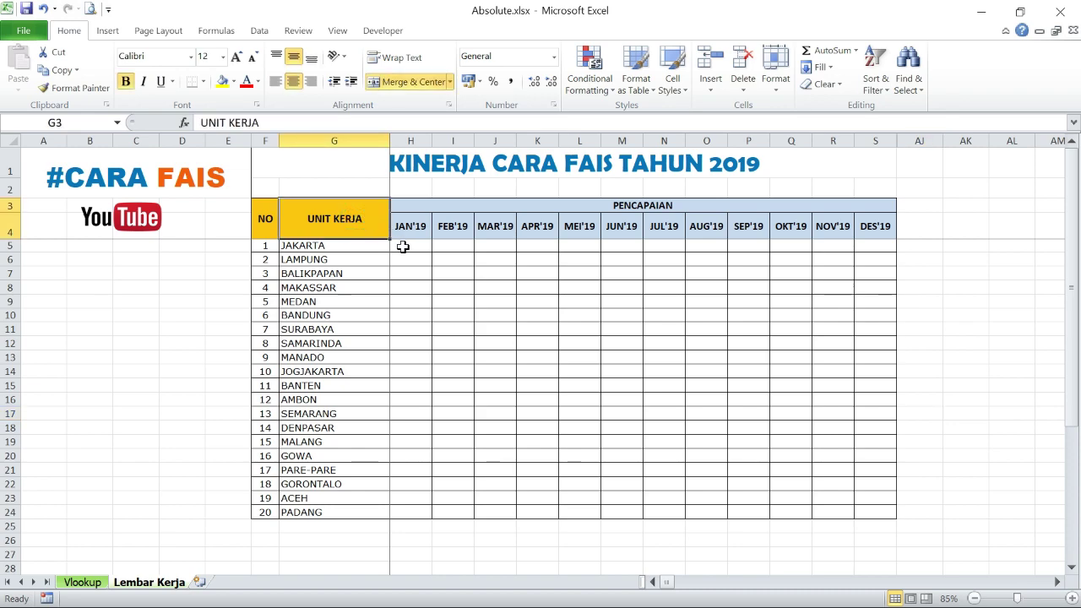
pyautogui.click(359, 246)
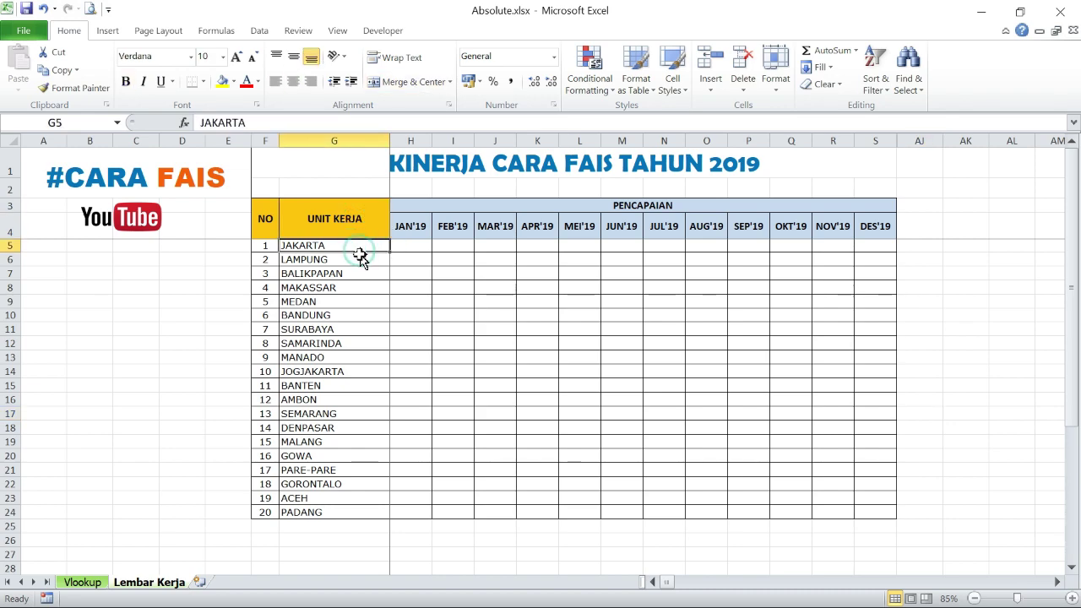
pyautogui.click(358, 259)
pyautogui.click(330, 513)
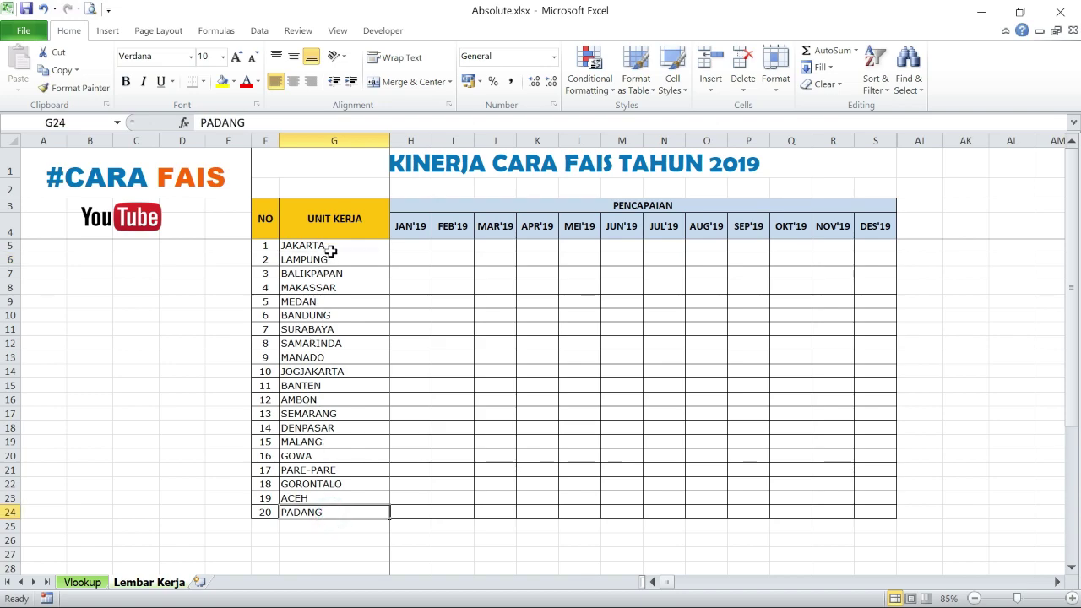
pyautogui.click(573, 206)
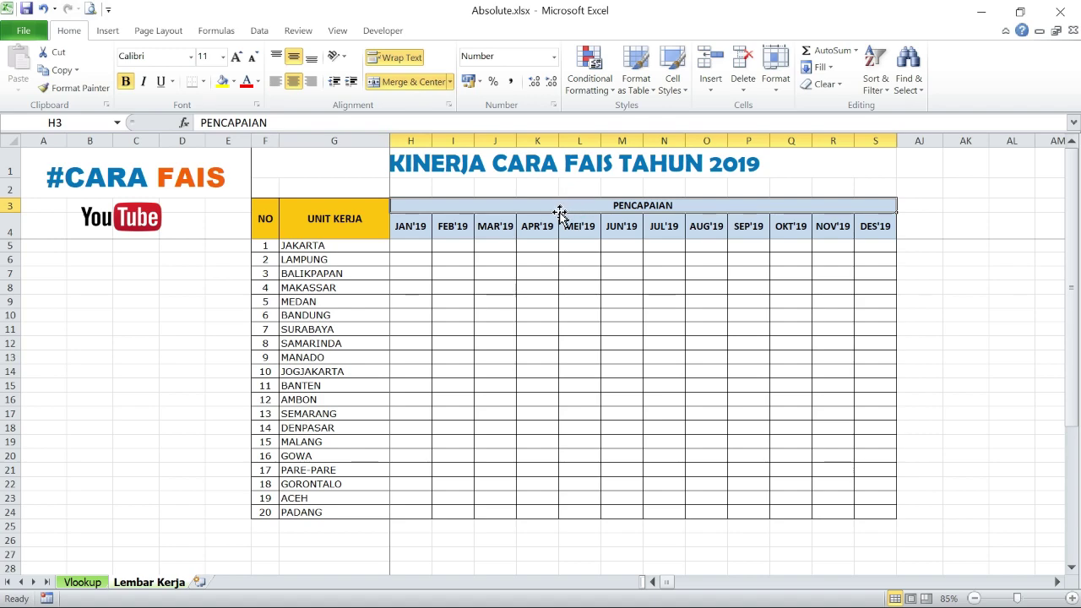
pyautogui.click(406, 233)
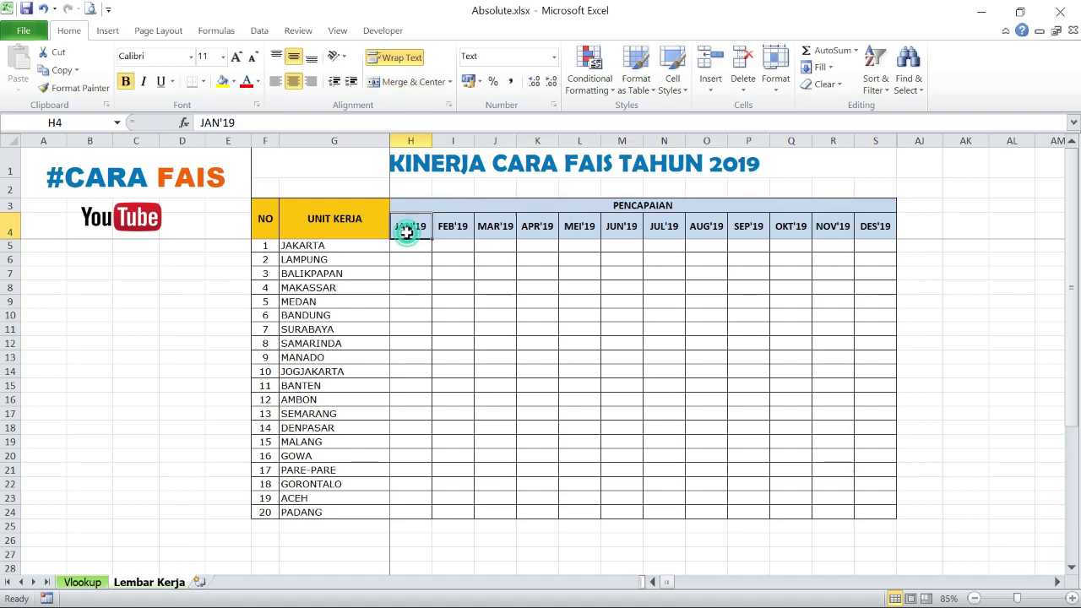
pyautogui.click(460, 237)
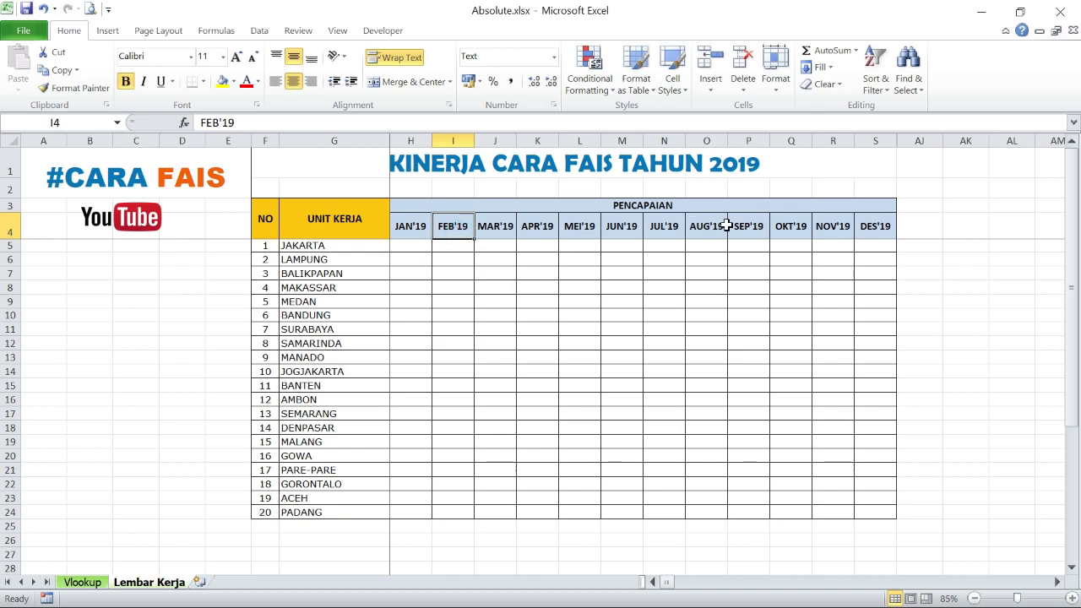
pyautogui.click(870, 228)
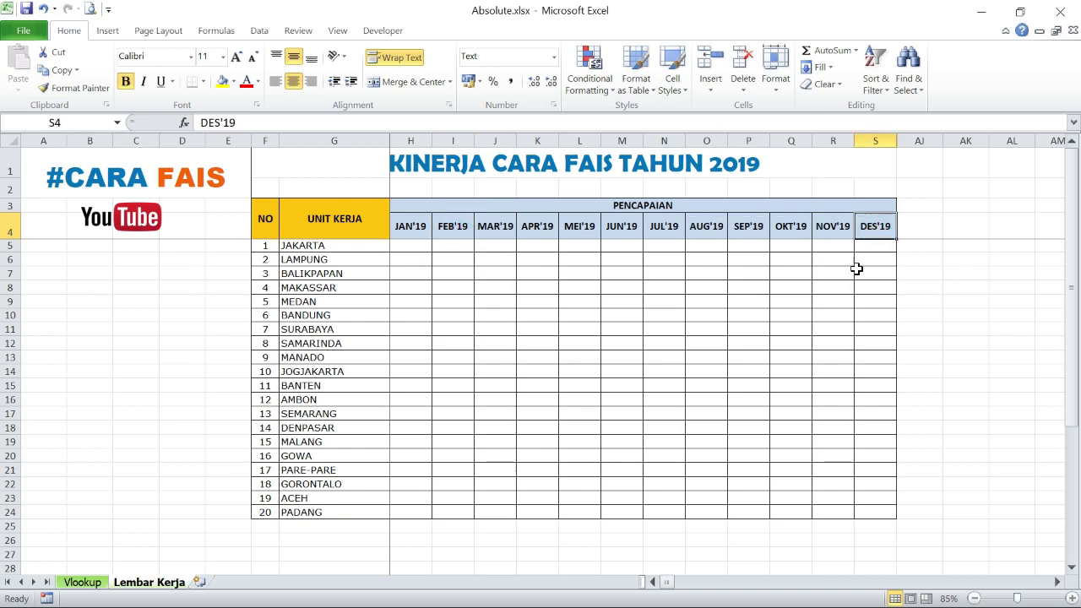
# Step: Mark the empty grid H5:S24, then check the Vlookup sheet's source data and return
pyautogui.click(707, 362)
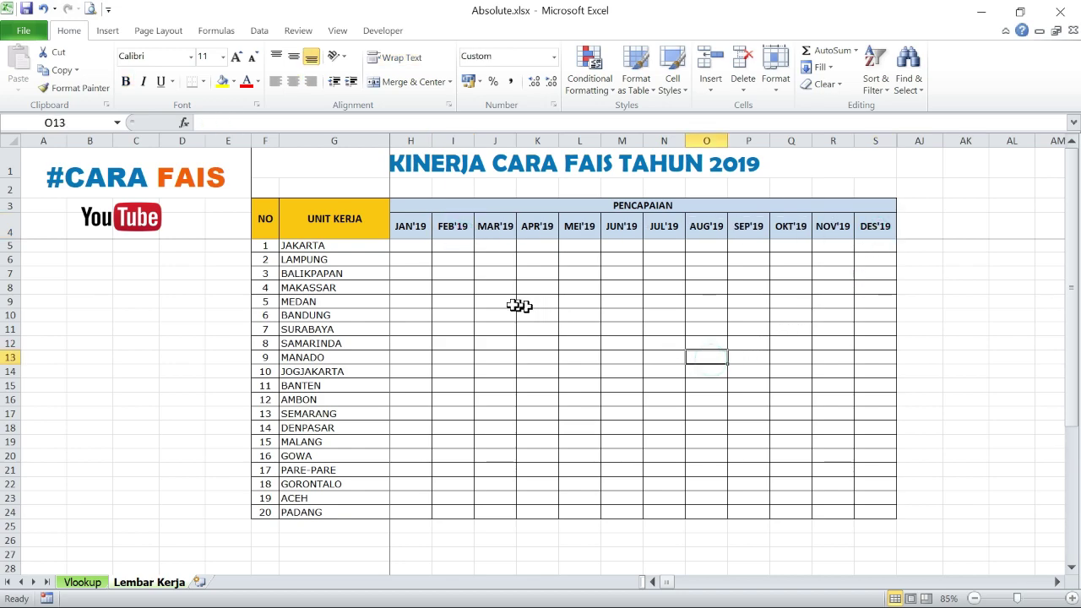
pyautogui.click(414, 250)
pyautogui.moveTo(415, 251); pyautogui.dragTo(869, 522)
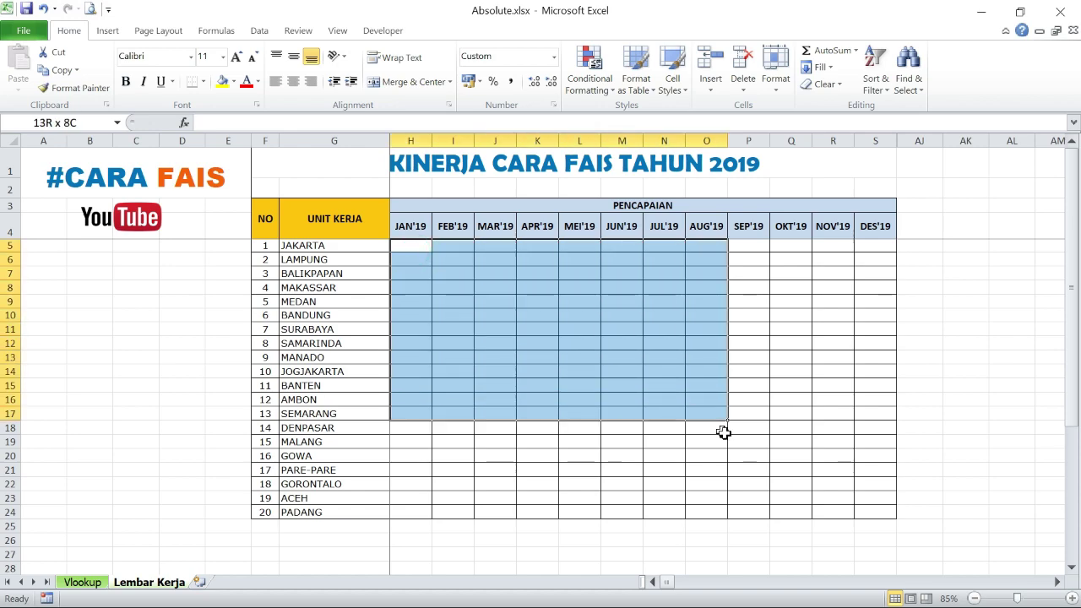
pyautogui.click(847, 466)
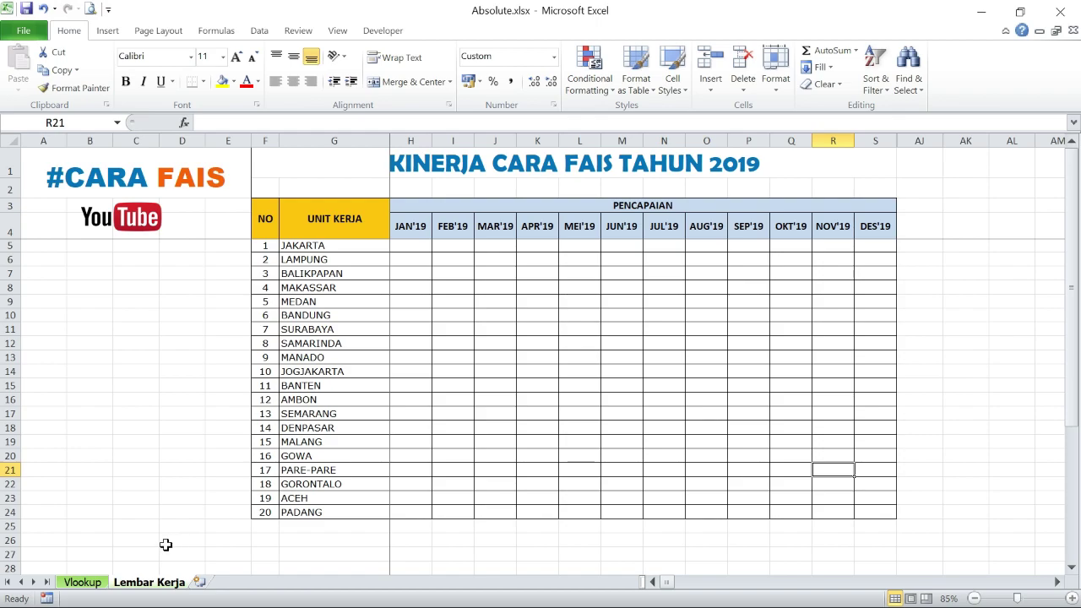
pyautogui.click(85, 583)
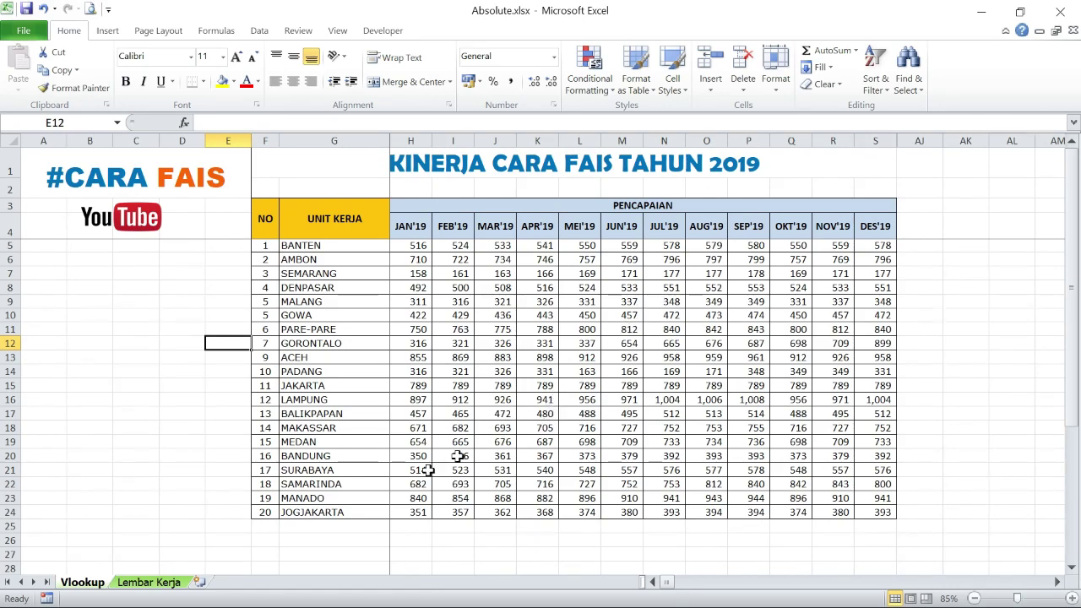
pyautogui.hotkey('ctrl', 'pagedown')
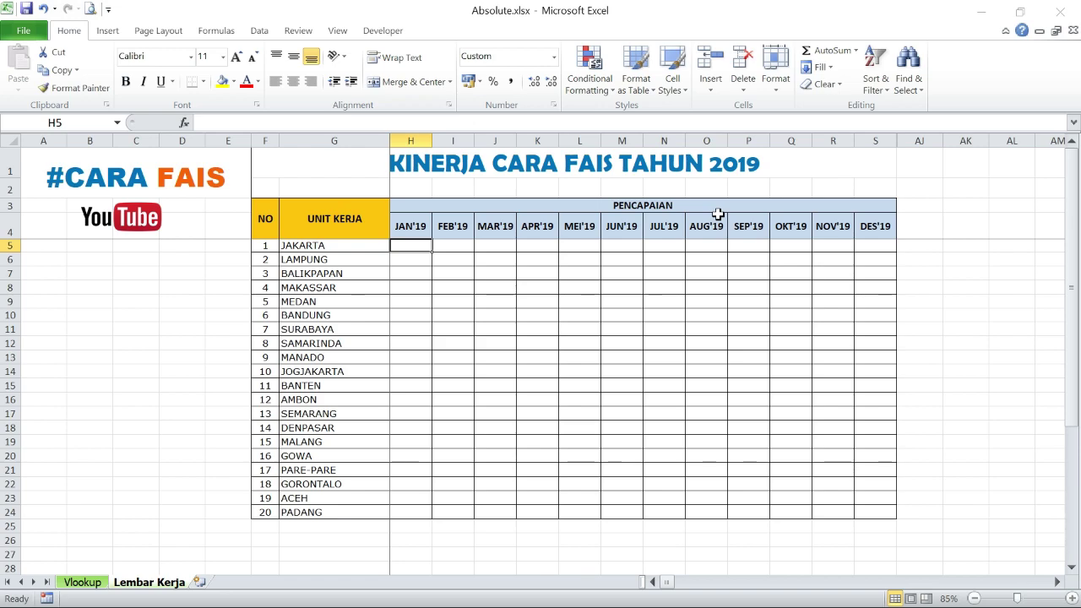
# Step: Enter =VLOOKUP(G5,Vlookup!G5:H24,2,0) in H5, returning JAKARTA's JAN'19 value 789
pyautogui.write('=v')
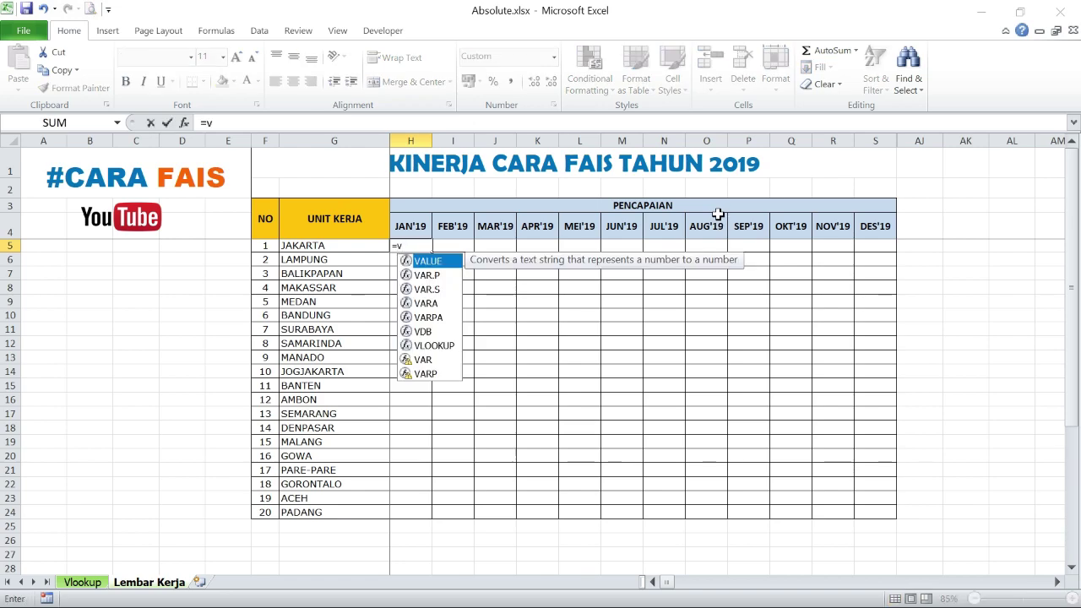
pyautogui.write('l')
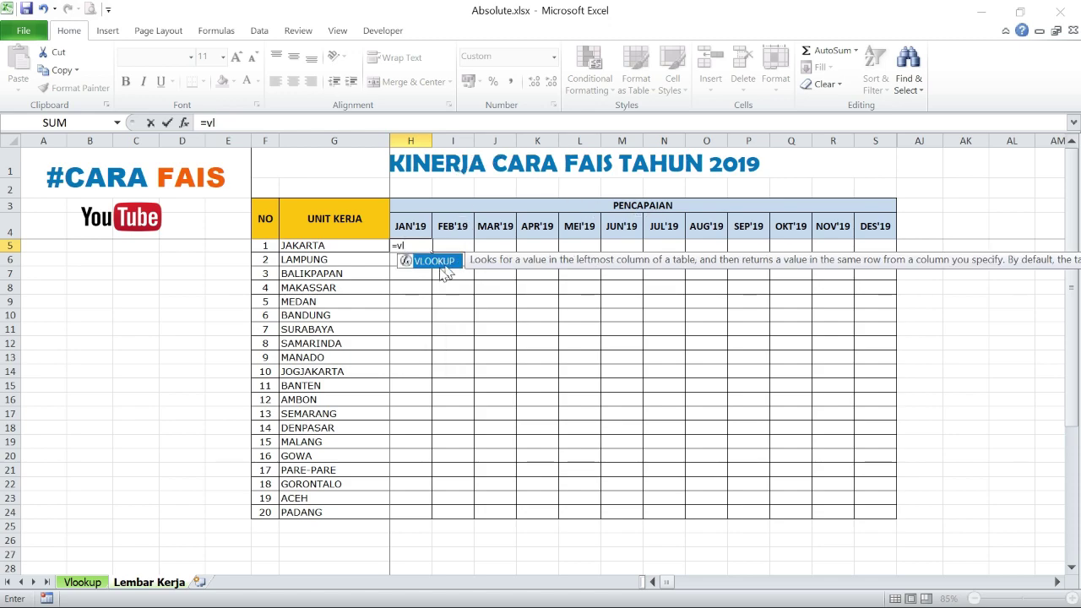
pyautogui.doubleClick(435, 261)
pyautogui.click(365, 244)
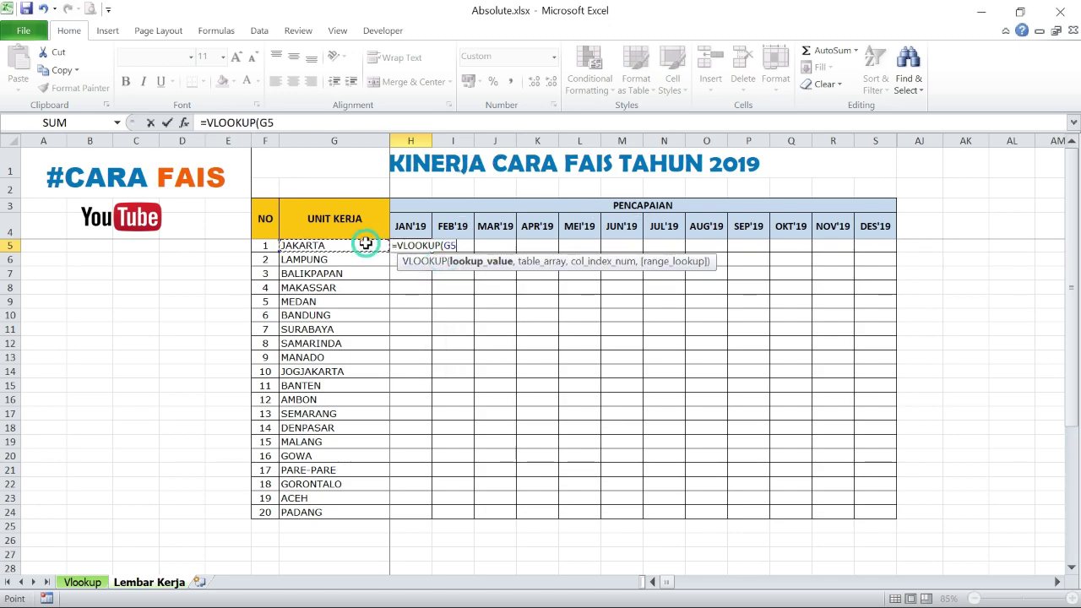
pyautogui.write(',')
pyautogui.click(84, 581)
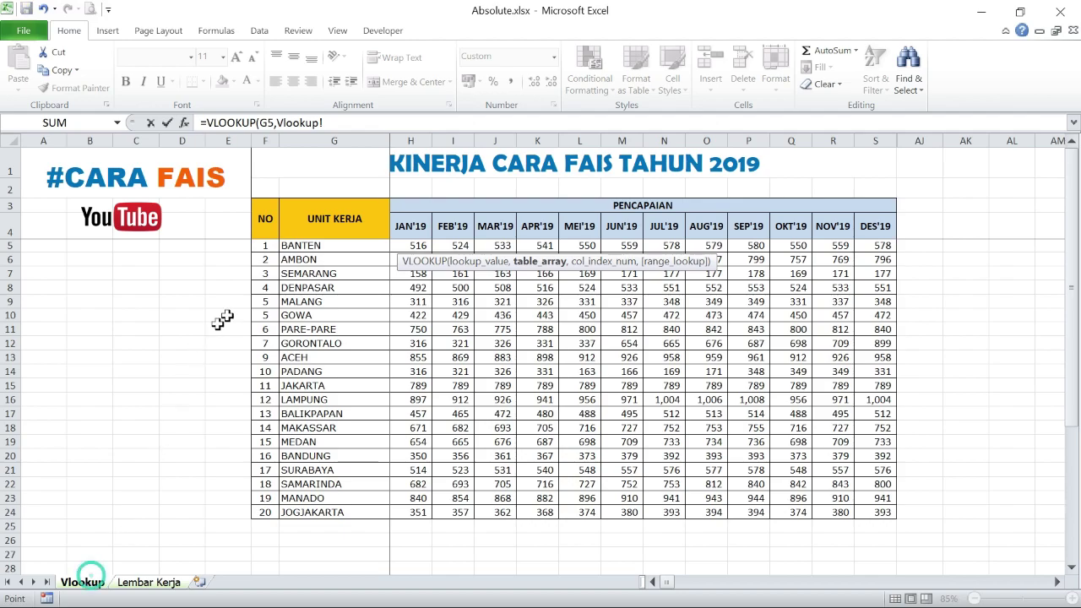
pyautogui.click(308, 245)
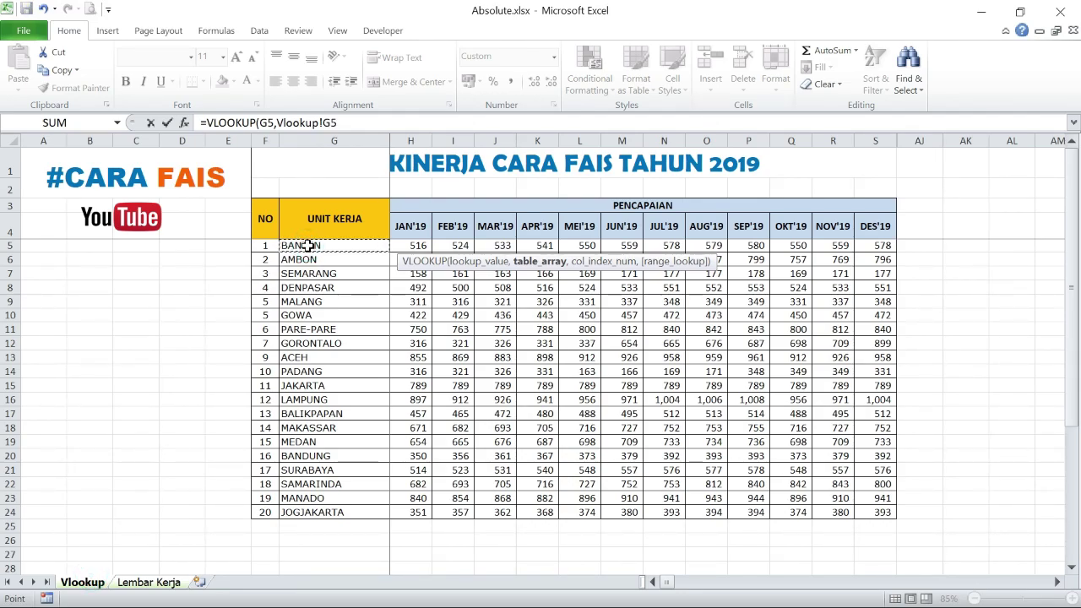
pyautogui.hotkey('shift', 'Right')
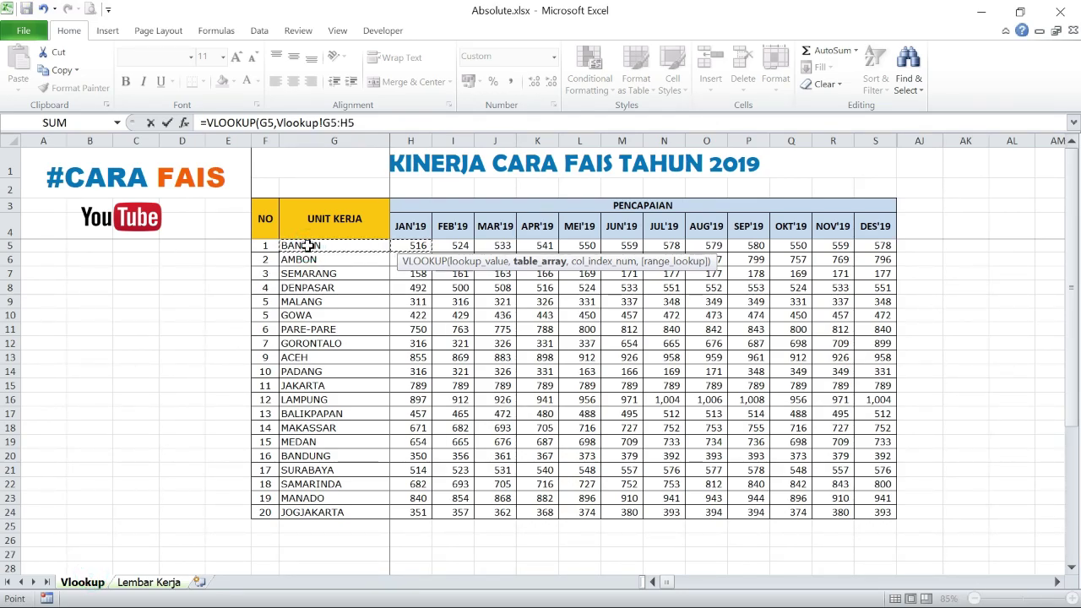
pyautogui.hotkey('ctrl', 'shift', 'Down')
pyautogui.write(',')
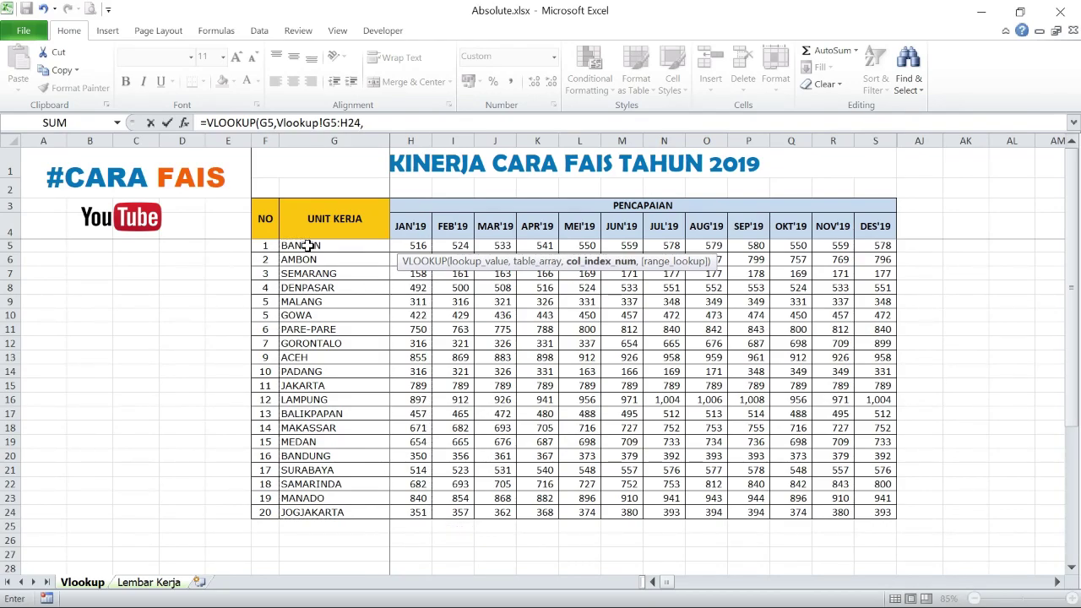
pyautogui.write('2,0')
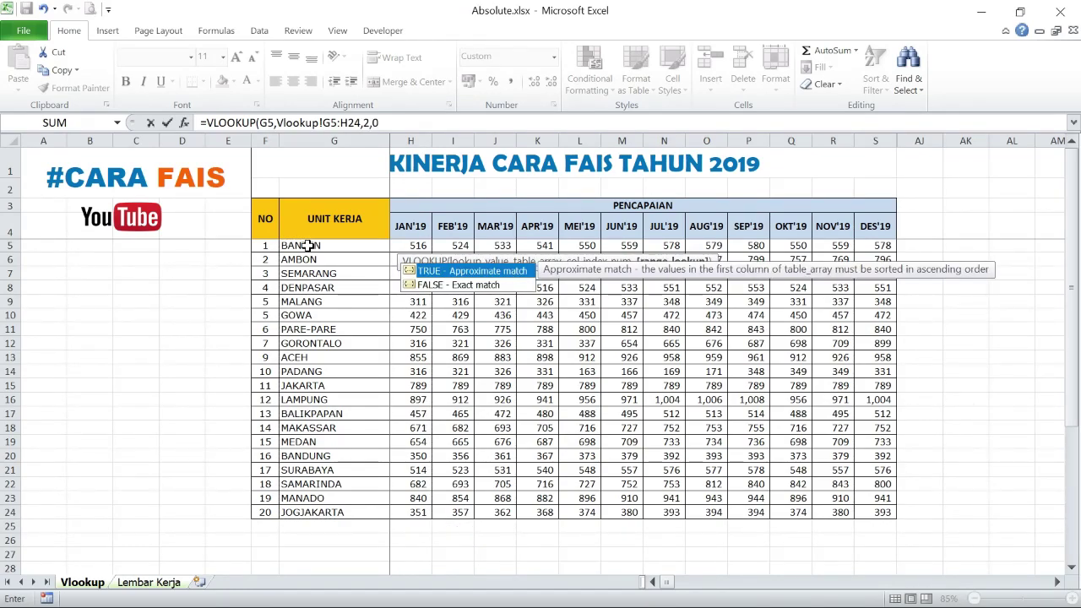
pyautogui.press('Return')
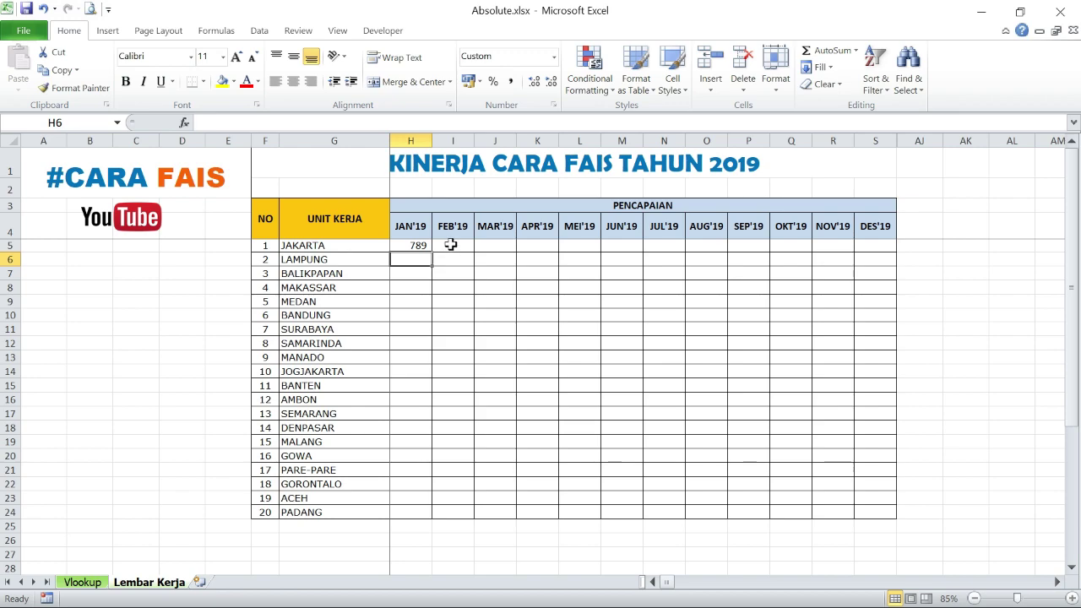
# Step: Make H5's lookup range absolute by adding $ signs to the Vlookup sheet reference
pyautogui.click(423, 245)
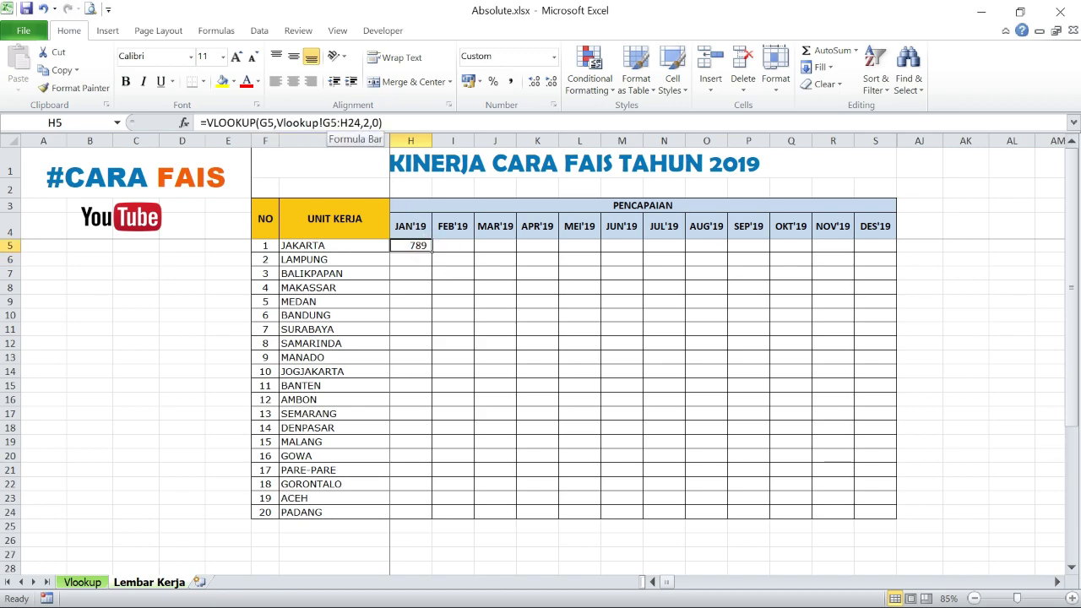
pyautogui.click(339, 122)
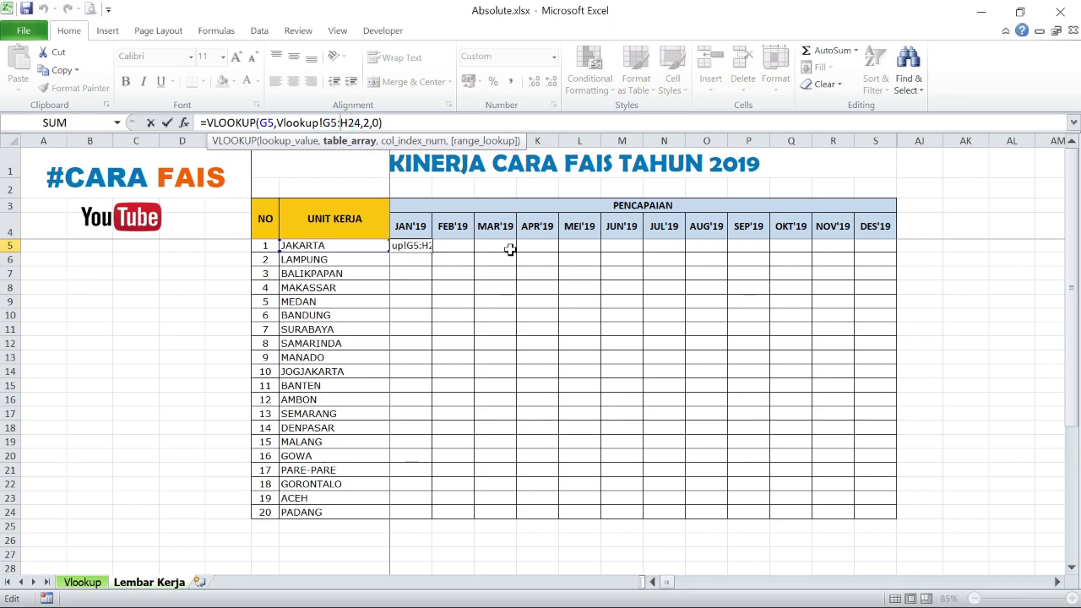
pyautogui.write('$')
pyautogui.press('Right')
pyautogui.write('$')
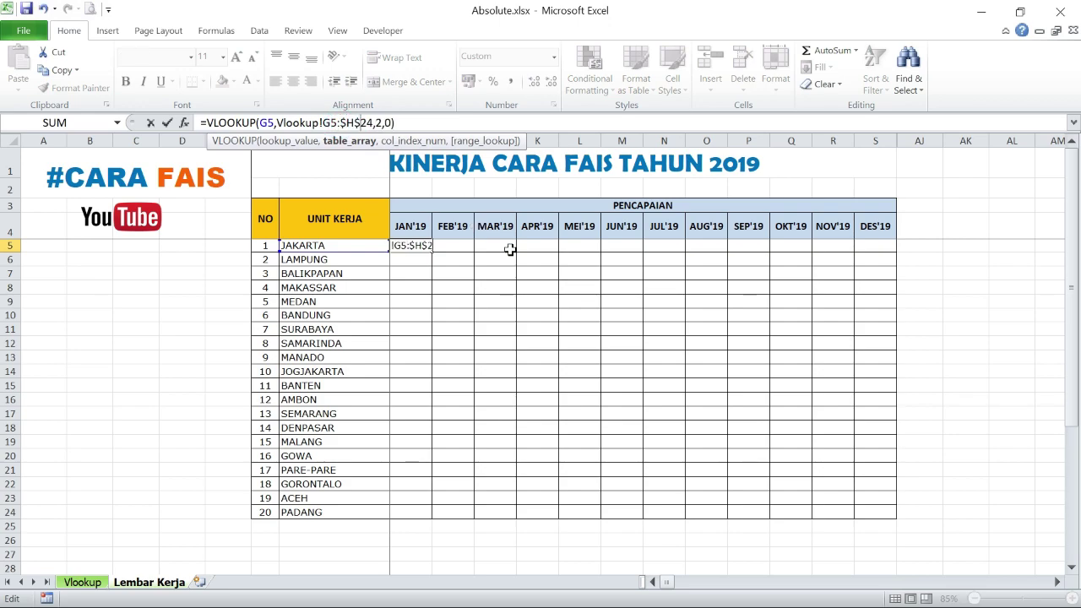
pyautogui.press('Left')
pyautogui.press('Left')
pyautogui.press('Left')
pyautogui.write('$')
pyautogui.press('Right')
pyautogui.write('$')
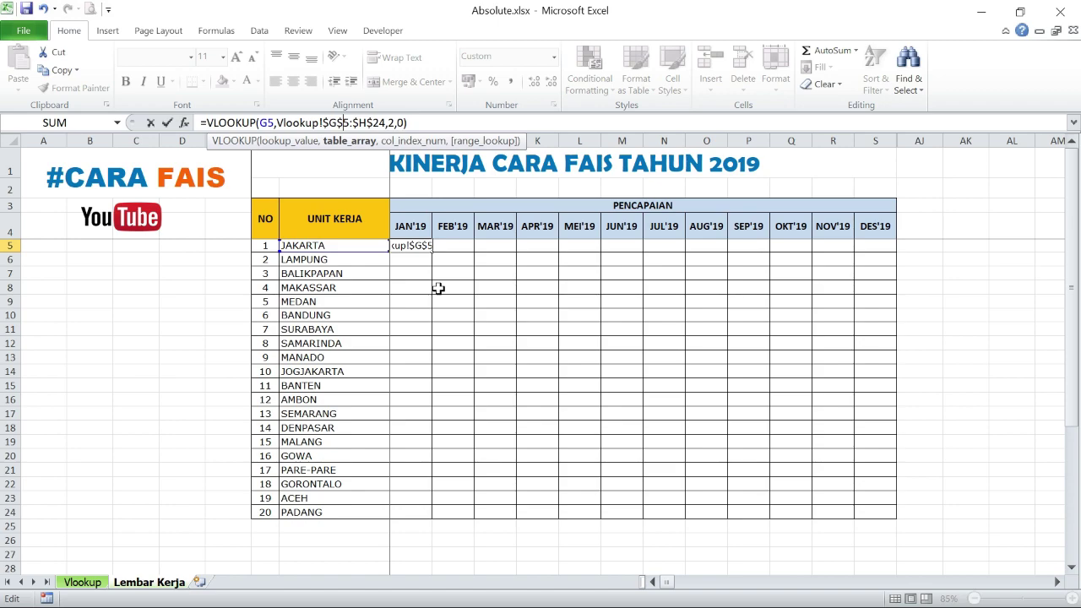
pyautogui.press('Return')
# Step: Copy the JAN'19 formula down to H24 for all 20 units
pyautogui.click(423, 245)
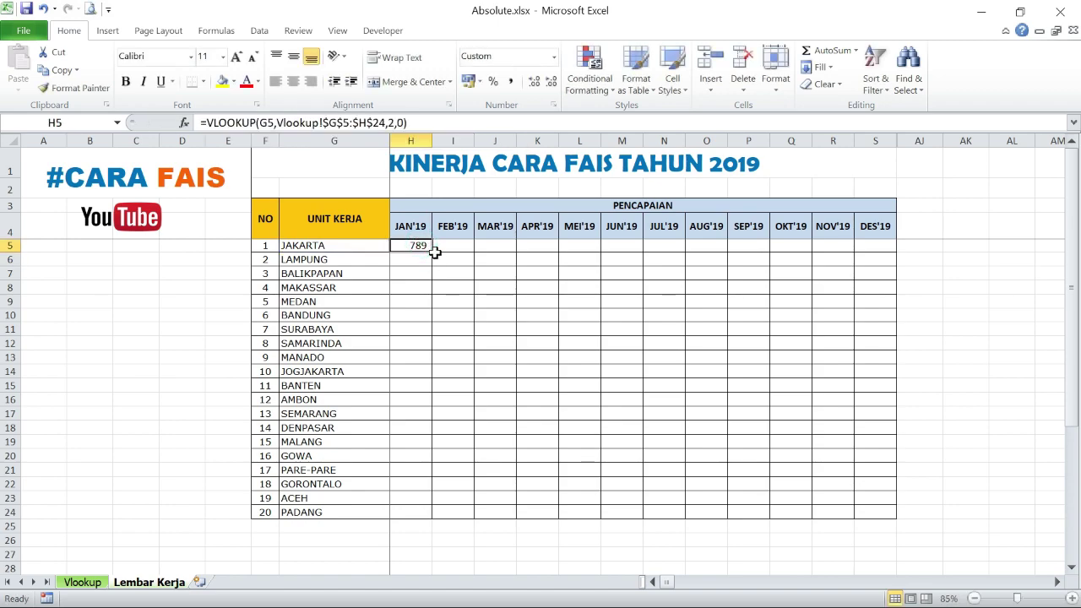
pyautogui.moveTo(435, 251); pyautogui.dragTo(441, 519)
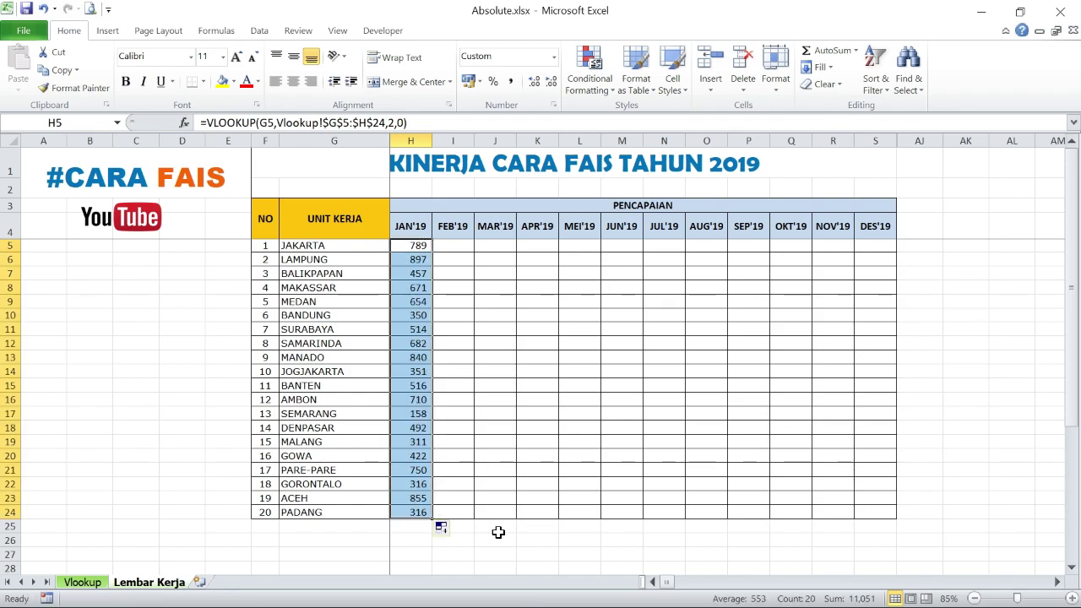
pyautogui.moveTo(497, 529); pyautogui.dragTo(497, 541)
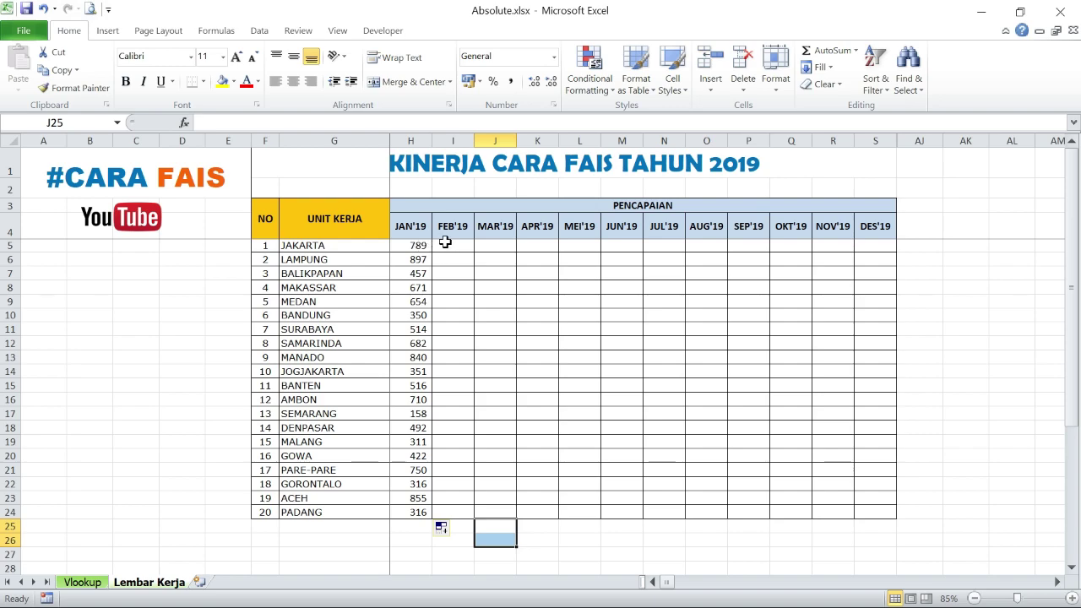
# Step: Start a VLOOKUP in I5 using JAKARTA in G5 as the lookup value
pyautogui.click(450, 245)
pyautogui.click(507, 245)
pyautogui.click(545, 244)
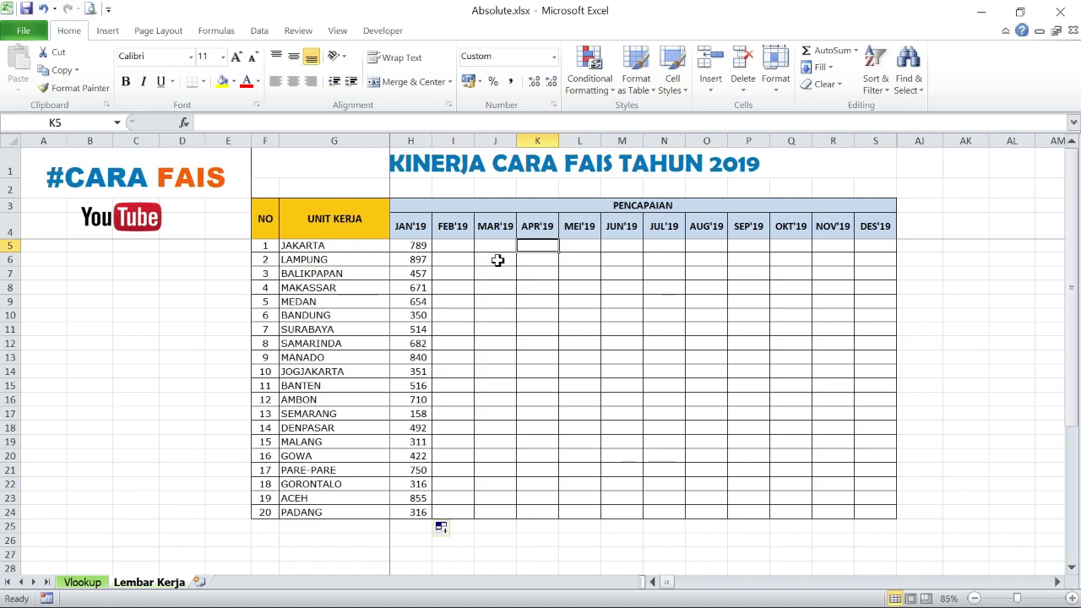
pyautogui.click(459, 245)
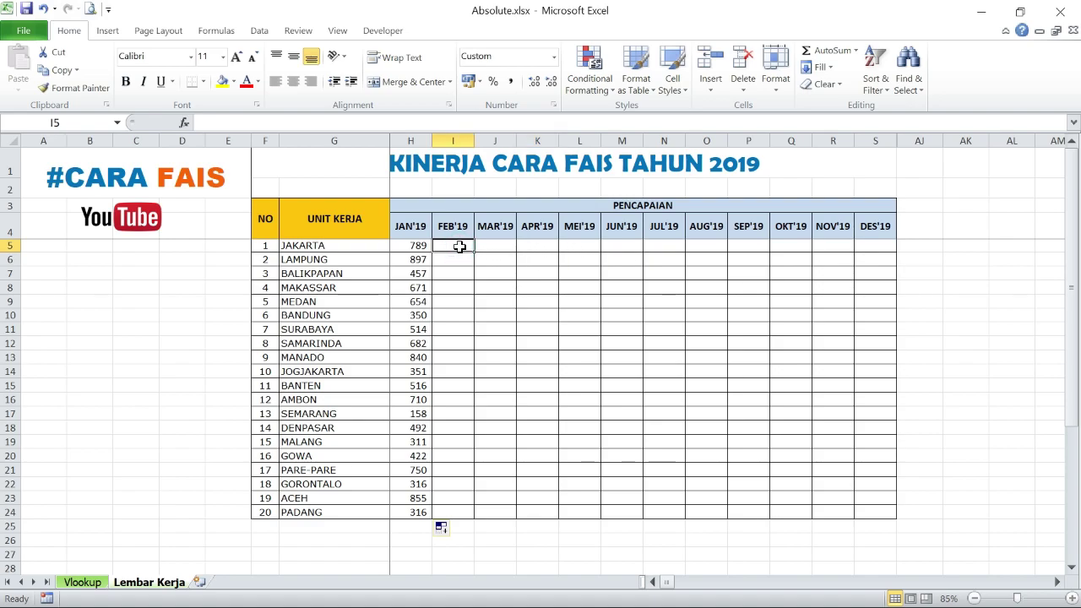
pyautogui.write('=v')
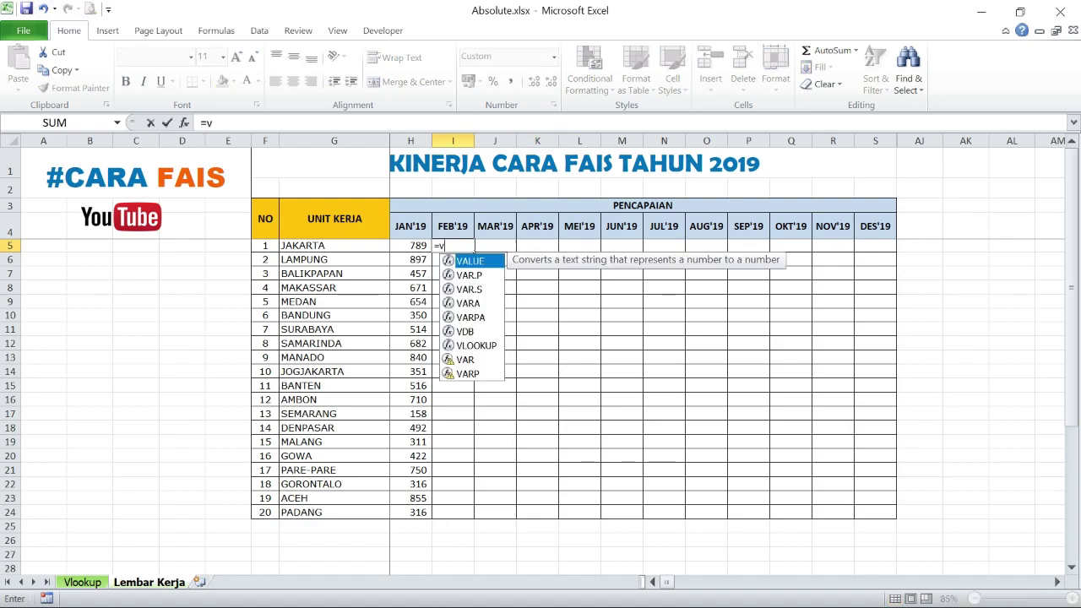
pyautogui.write('l')
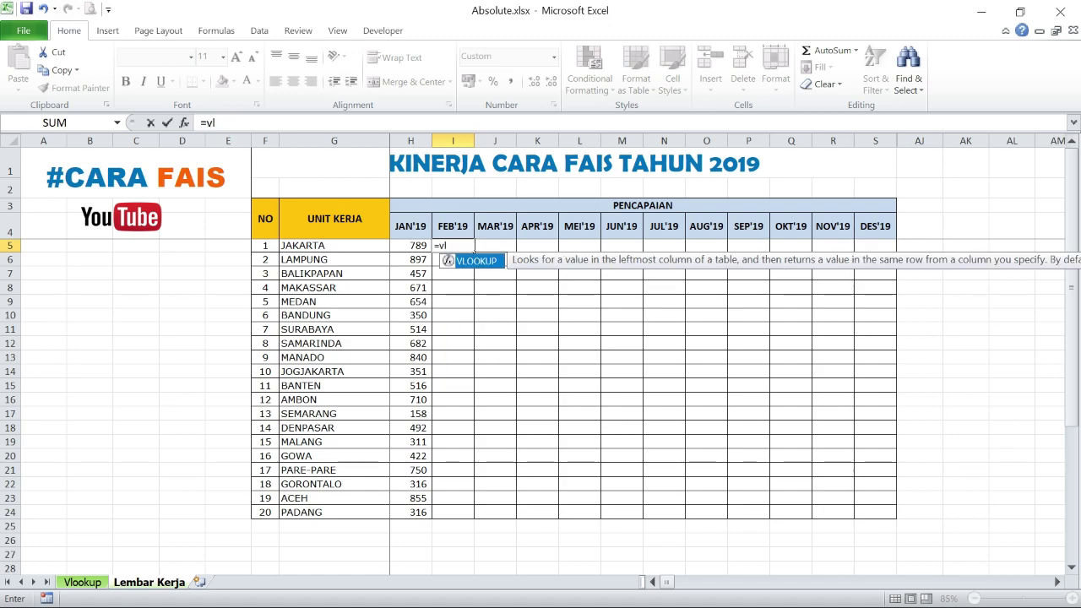
pyautogui.doubleClick(490, 263)
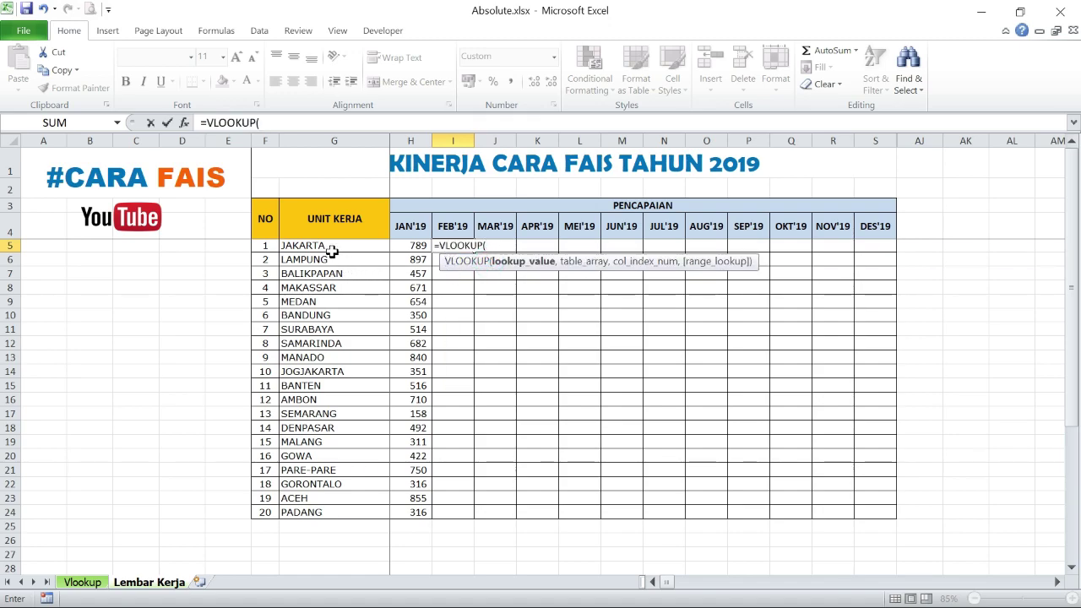
pyautogui.click(332, 250)
pyautogui.write(',')
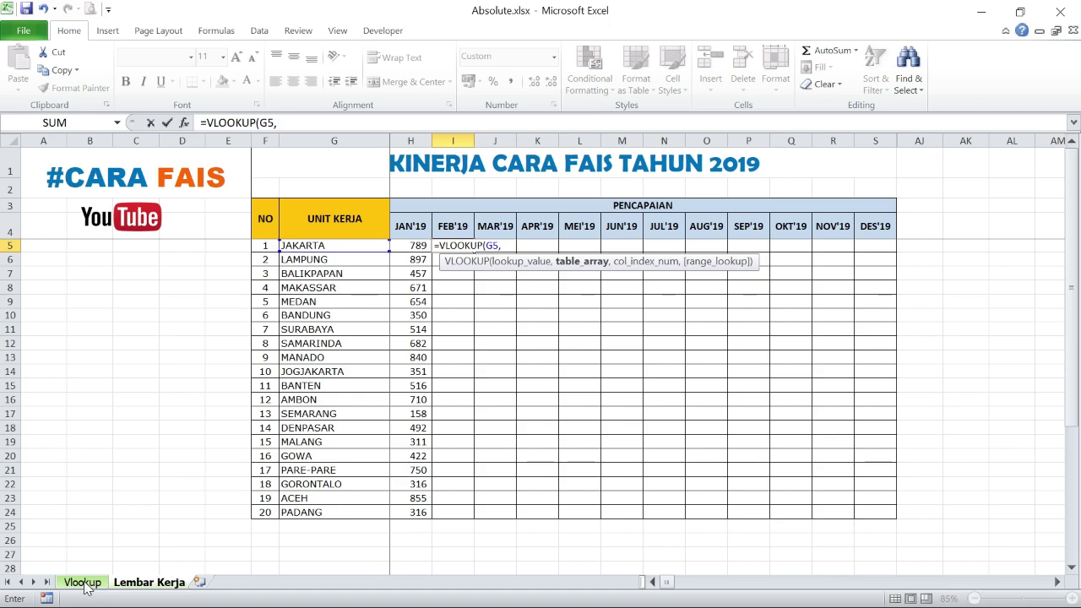
# Step: Complete it with table Vlookup!G5:I24, column 3, exact match, returning 789
pyautogui.click(84, 583)
pyautogui.click(326, 246)
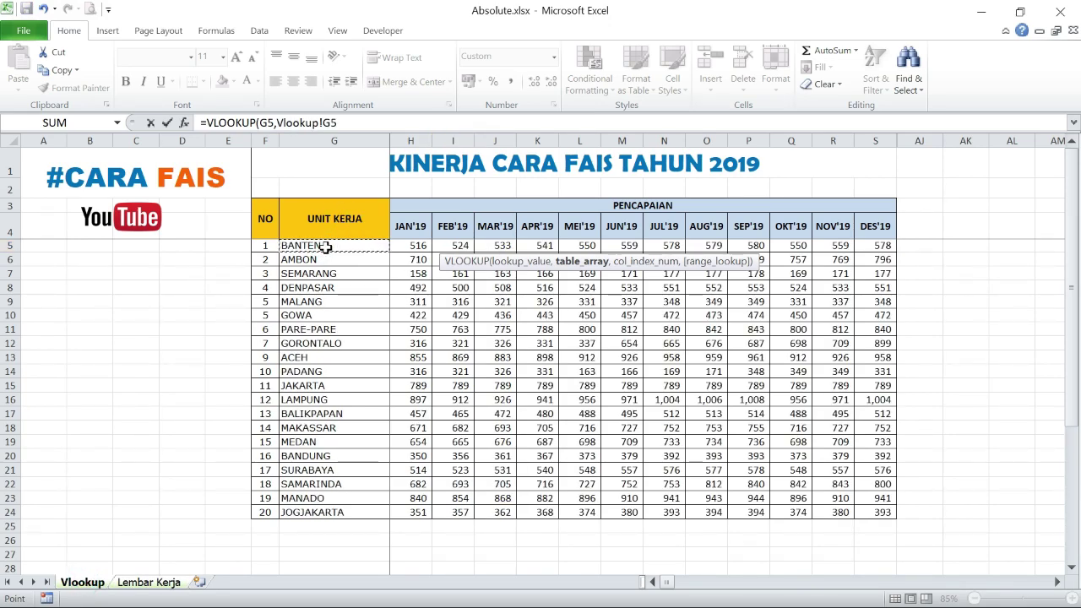
pyautogui.hotkey('shift', 'Right')
pyautogui.hotkey('shift', 'Right')
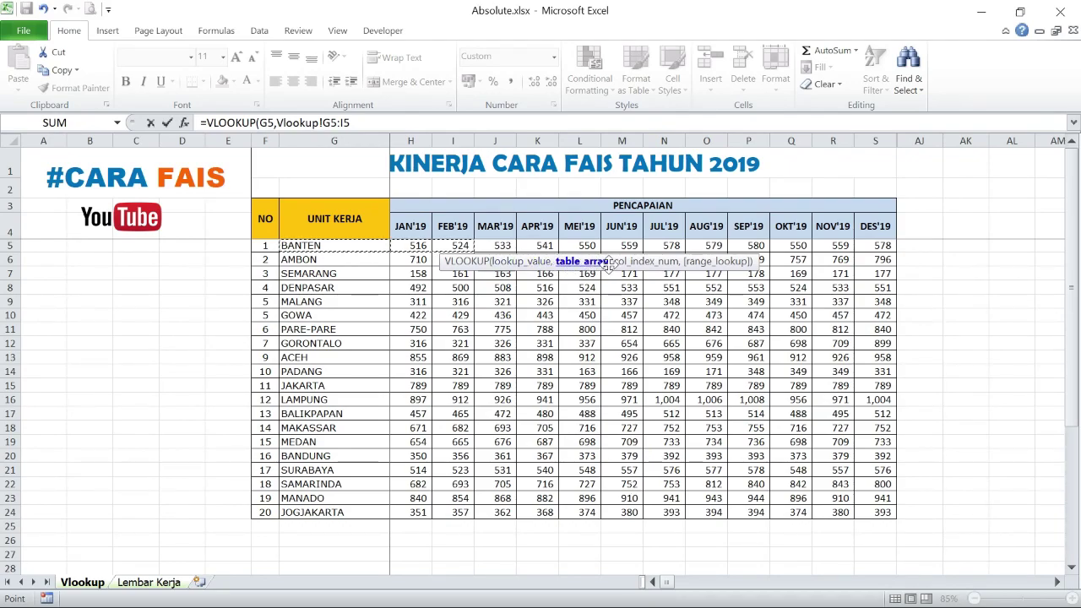
pyautogui.moveTo(608, 264); pyautogui.dragTo(707, 268)
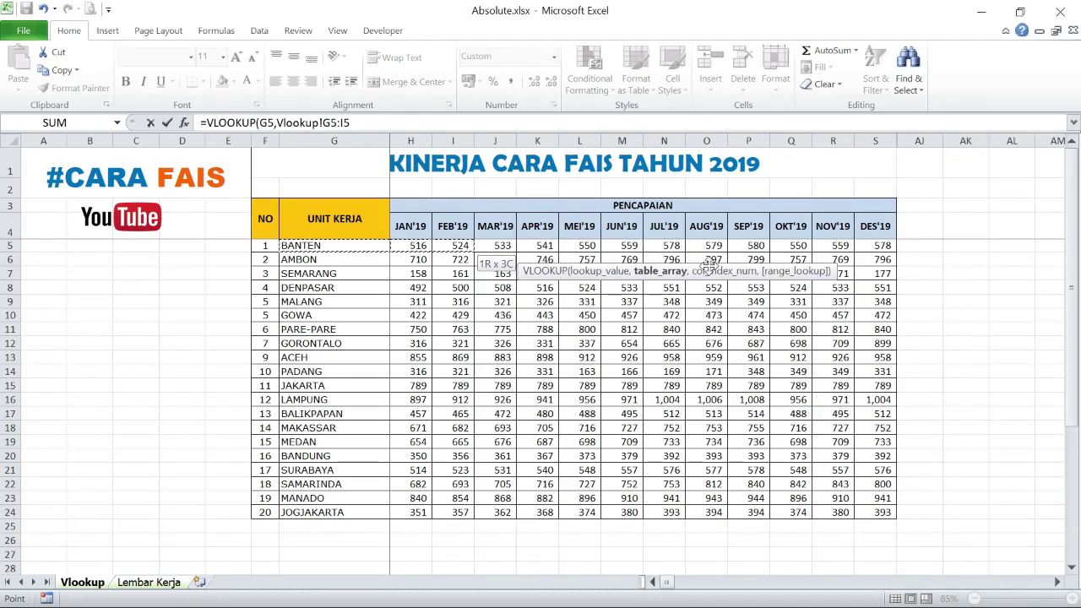
pyautogui.hotkey('ctrl', 'shift', 'Down')
pyautogui.write(',3')
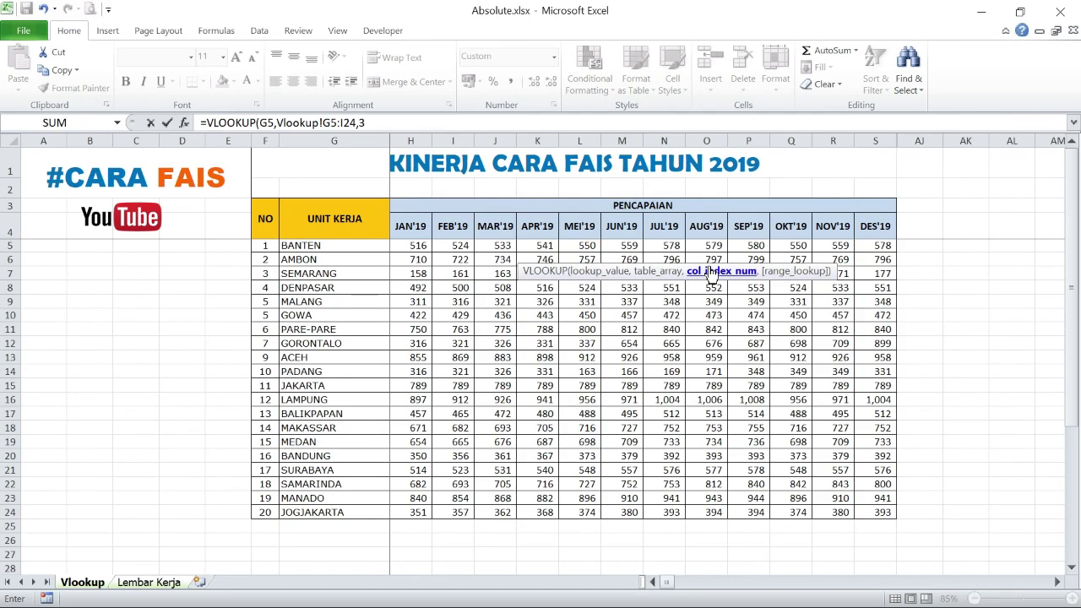
pyautogui.write(',0')
pyautogui.press('Return')
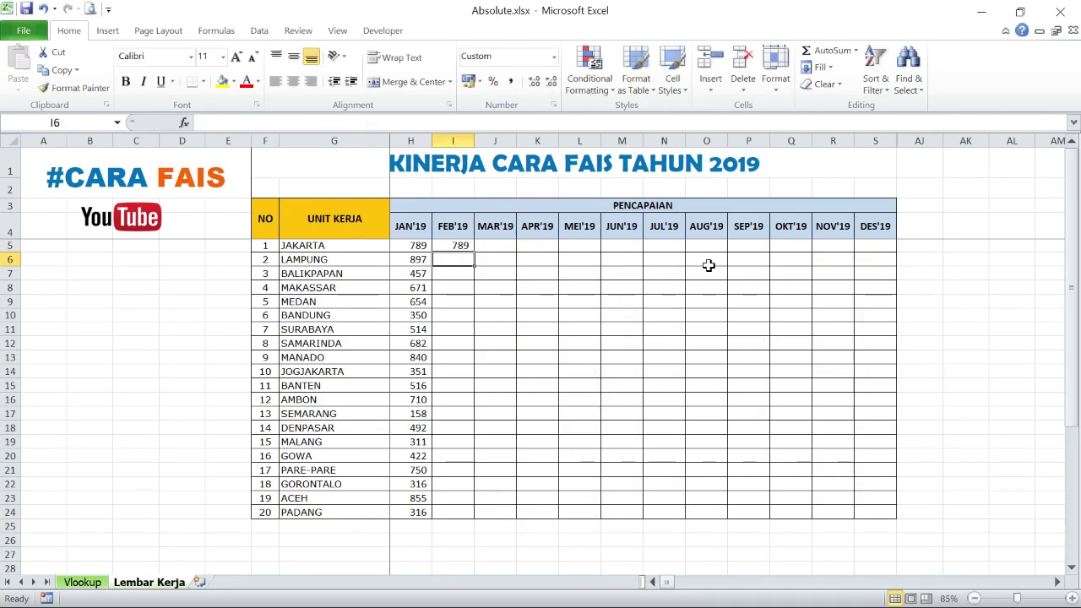
# Step: Lock I5's table as Vlookup!$G$5:$I$24 and fill the FEB'19 formula down to I24
pyautogui.click(461, 245)
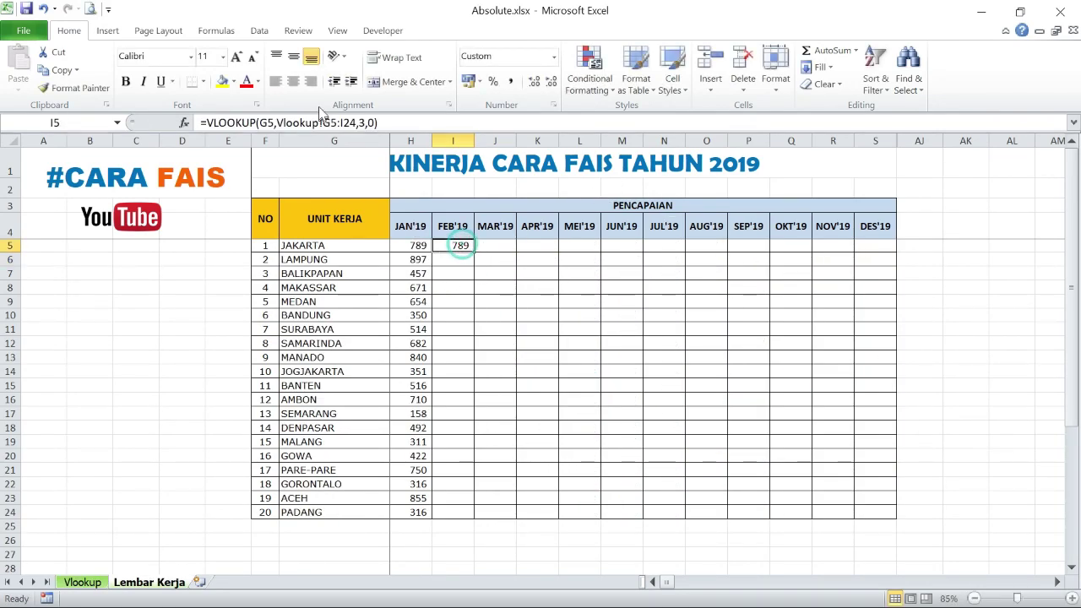
pyautogui.click(321, 123)
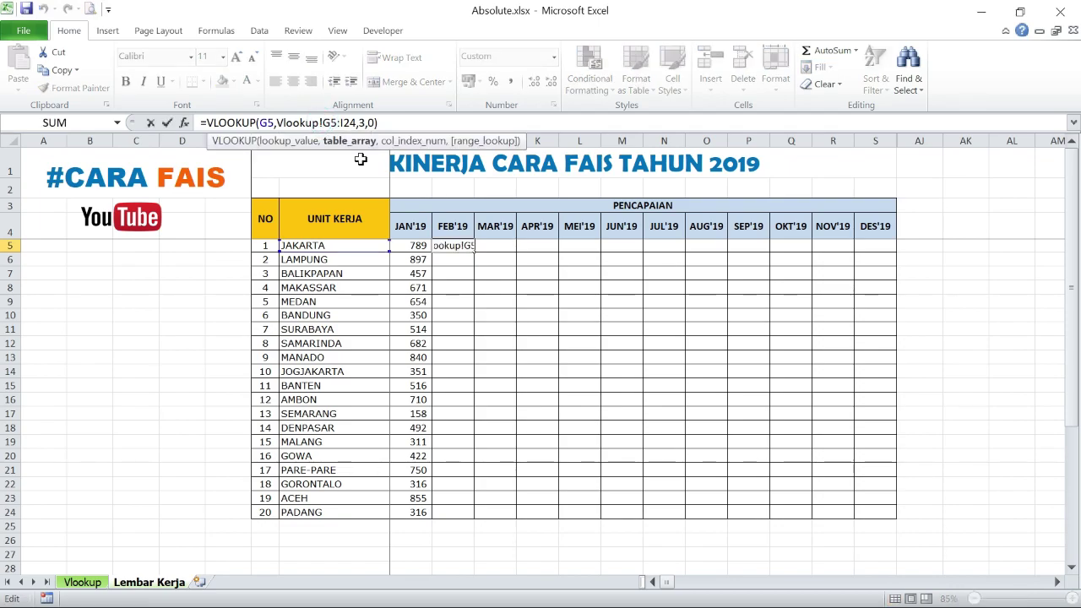
pyautogui.write('$')
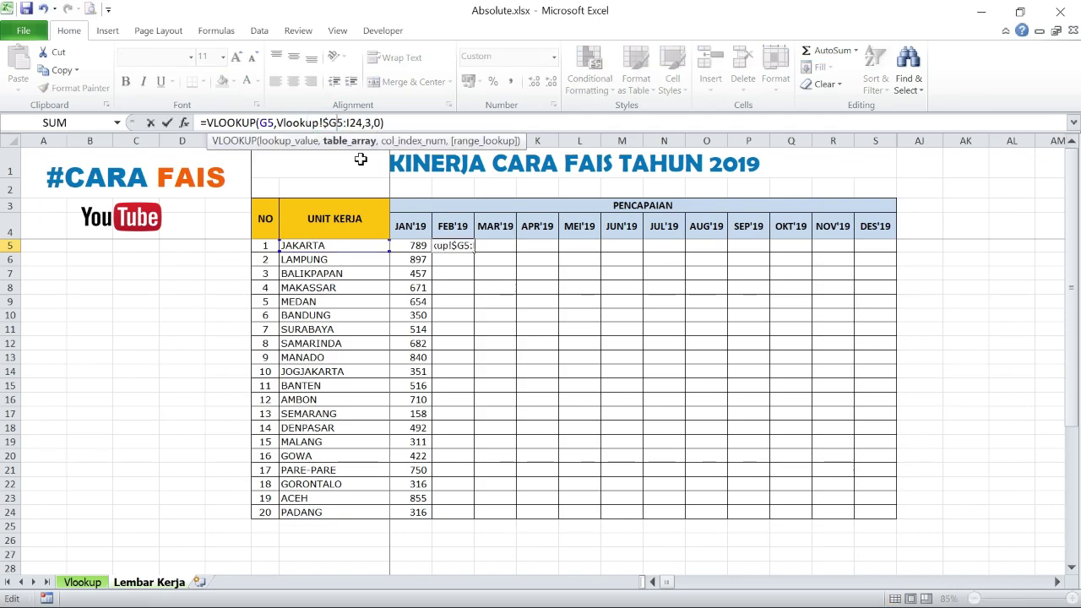
pyautogui.press('Right')
pyautogui.write('$G')
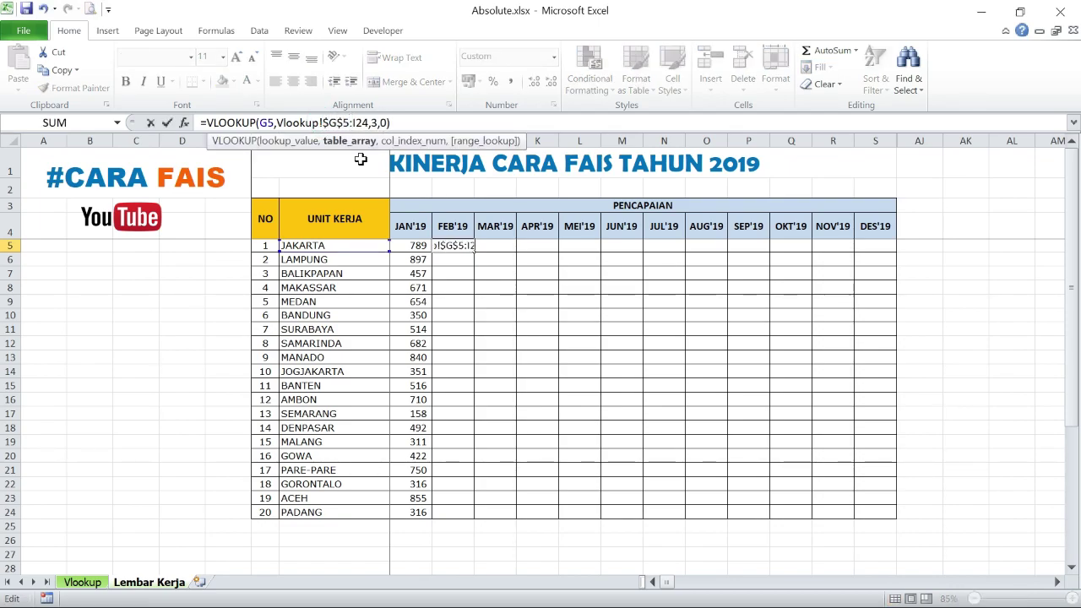
pyautogui.write('$')
pyautogui.press('Right')
pyautogui.write('$')
pyautogui.press('Return')
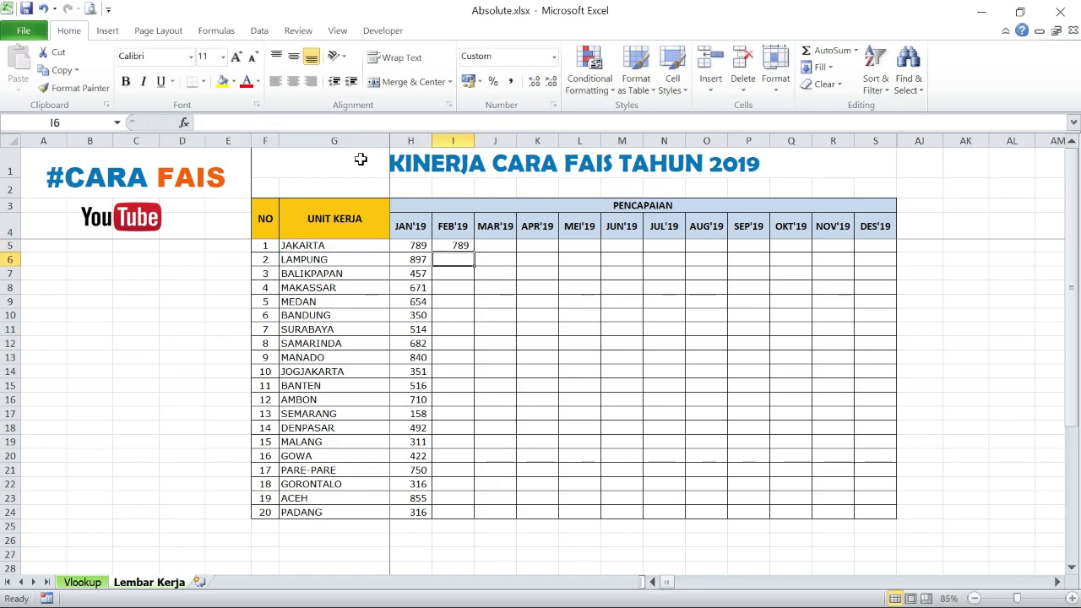
pyautogui.click(462, 241)
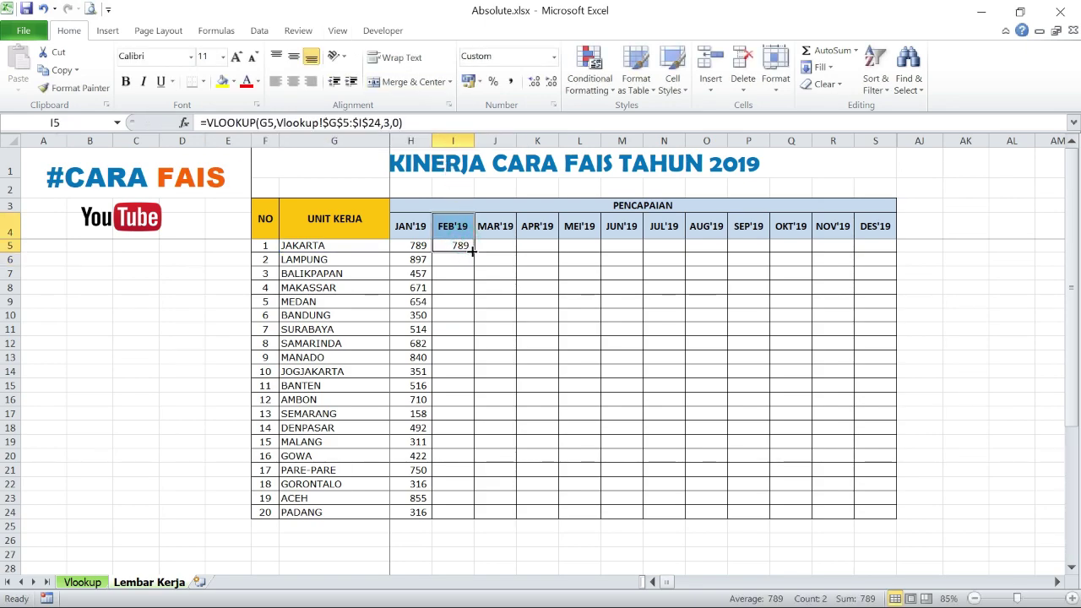
pyautogui.moveTo(473, 251); pyautogui.dragTo(450, 517)
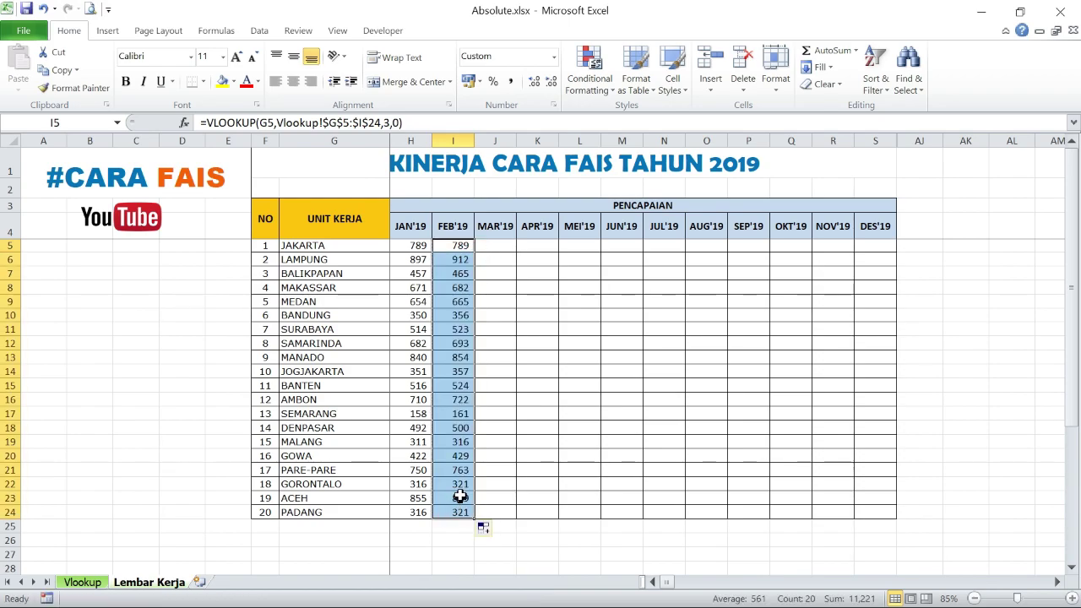
# Step: Start a VLOOKUP in J5 using JAKARTA in G5 as the lookup value
pyautogui.click(495, 243)
pyautogui.write('=vl')
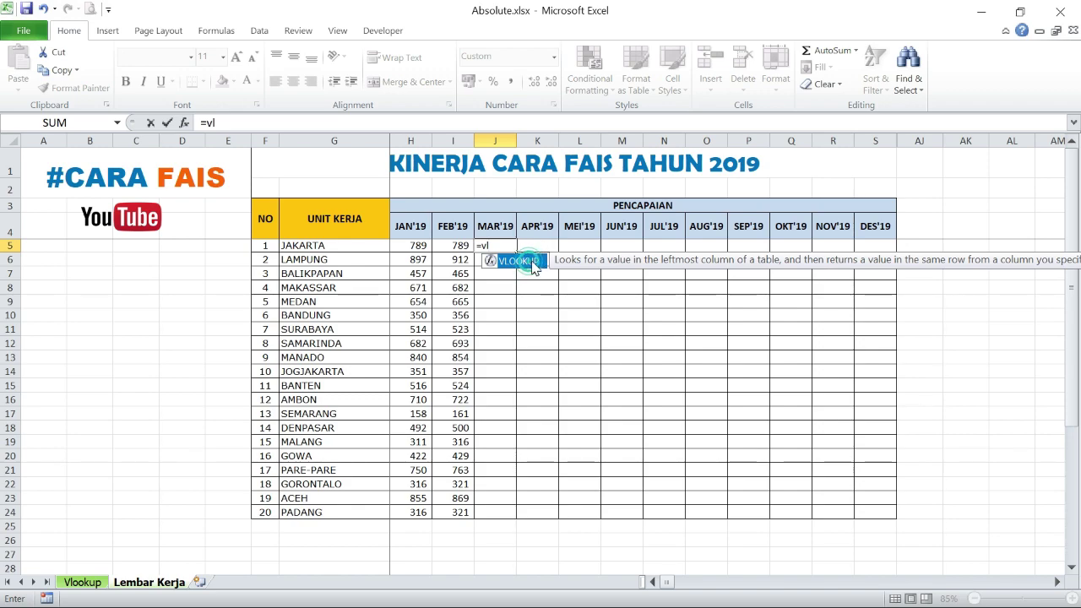
pyautogui.doubleClick(537, 262)
pyautogui.click(342, 245)
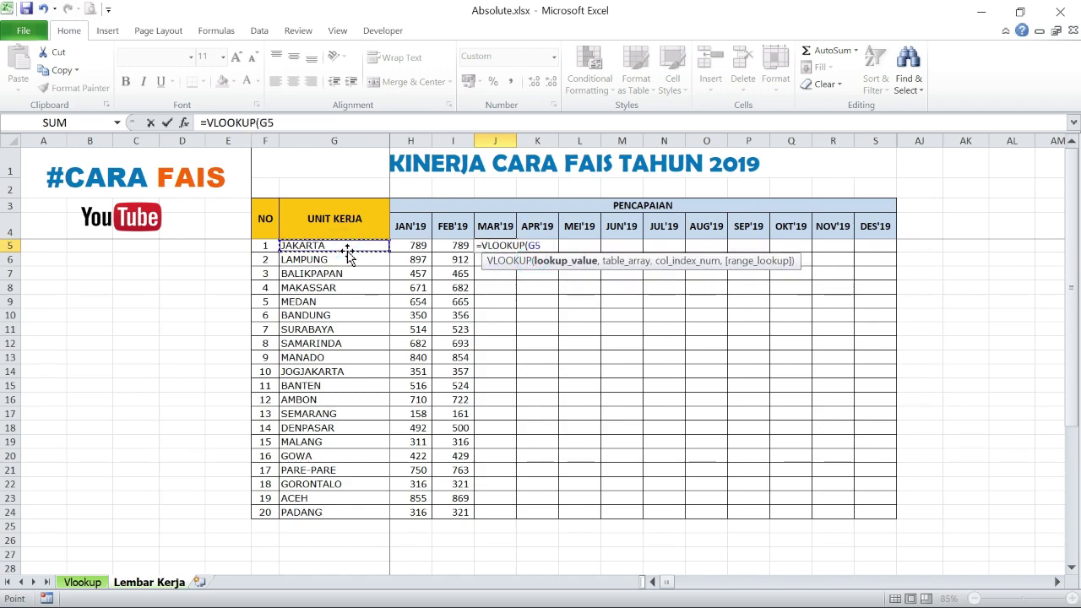
pyautogui.write(',')
# Step: Complete it with table Vlookup!G5:J24, column 4, exact match, returning 789
pyautogui.click(92, 583)
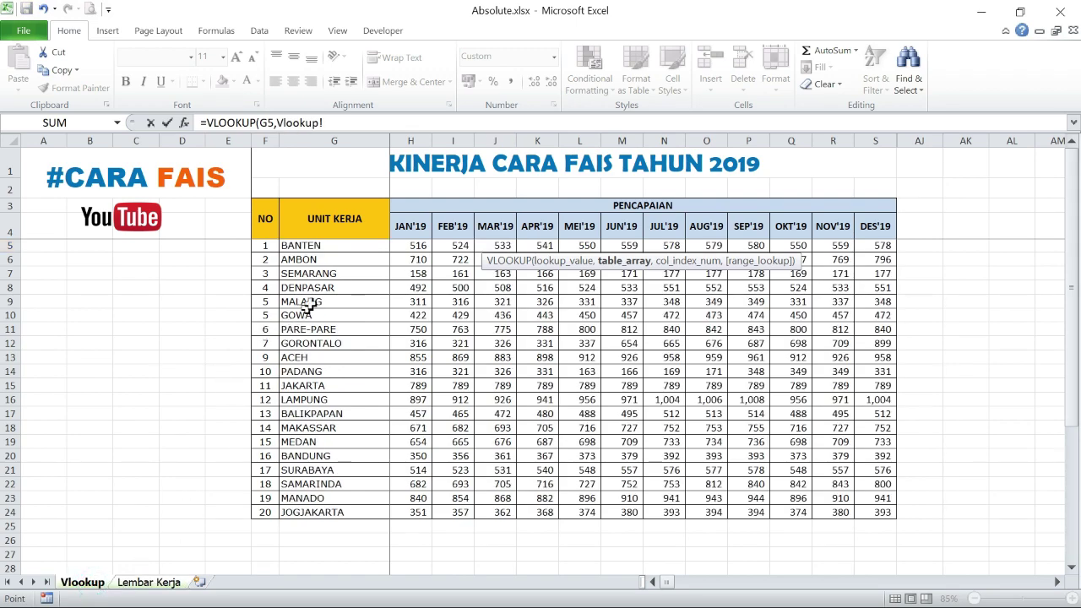
pyautogui.click(325, 245)
pyautogui.hotkey('shift', 'Right')
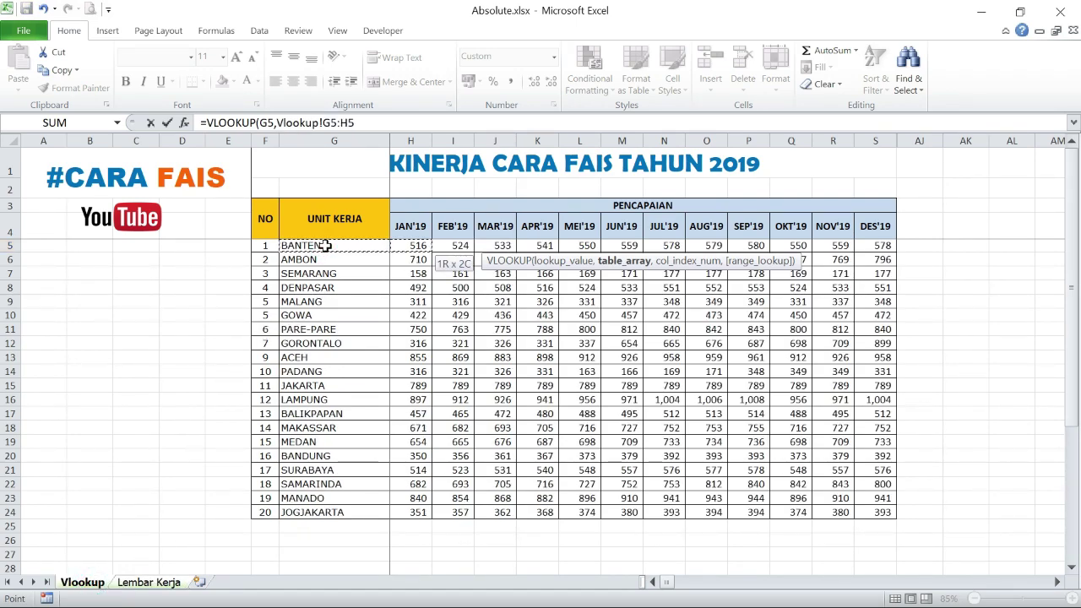
pyautogui.hotkey('shift', 'Right')
pyautogui.hotkey('shift', 'Right')
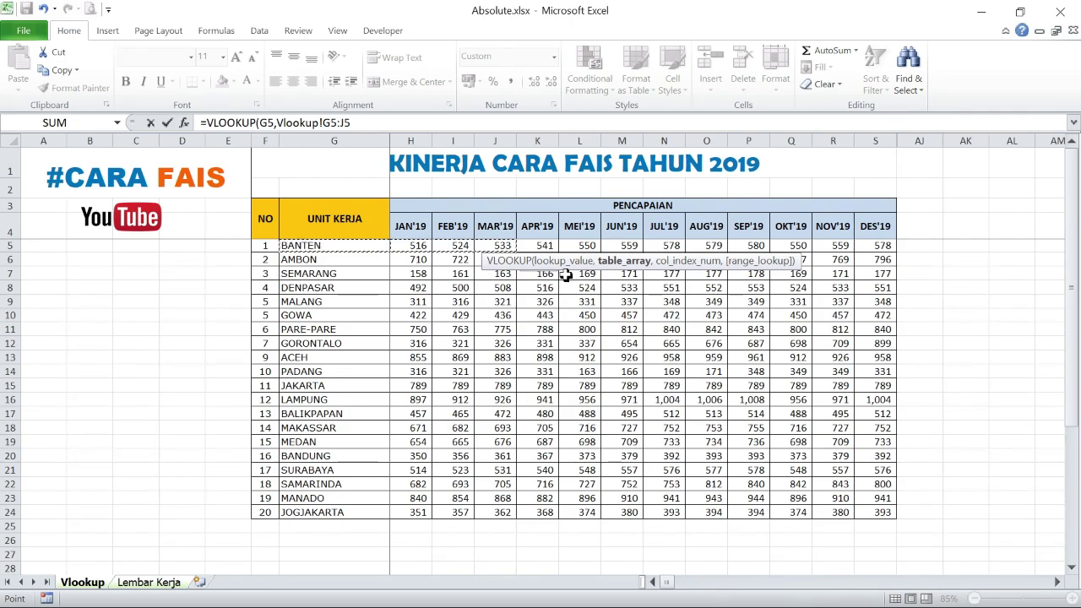
pyautogui.moveTo(708, 269); pyautogui.dragTo(815, 262)
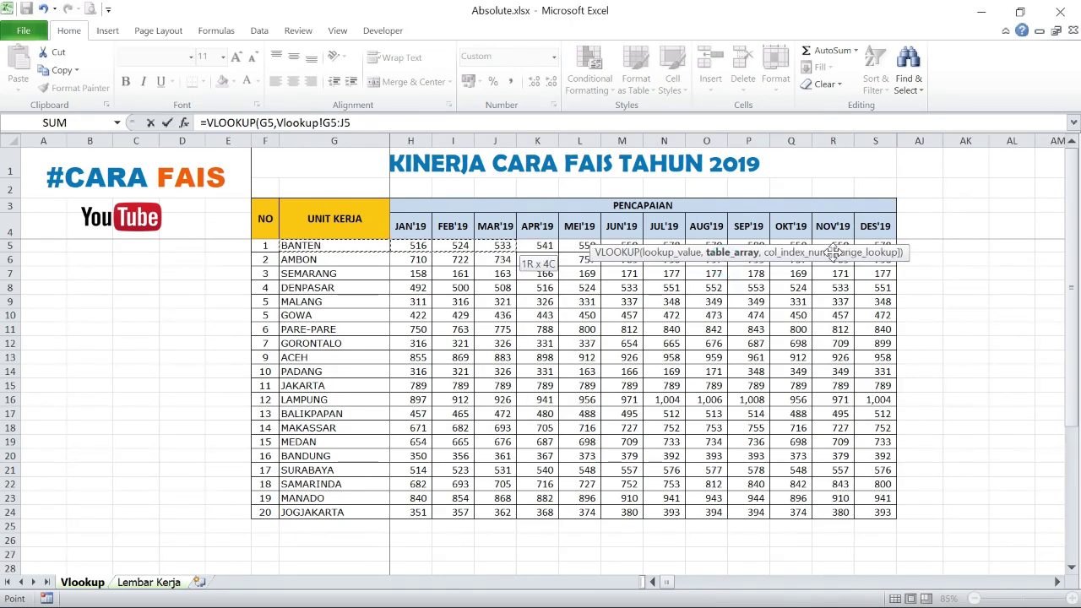
pyautogui.hotkey('ctrl', 'shift', 'Down')
pyautogui.write(',4')
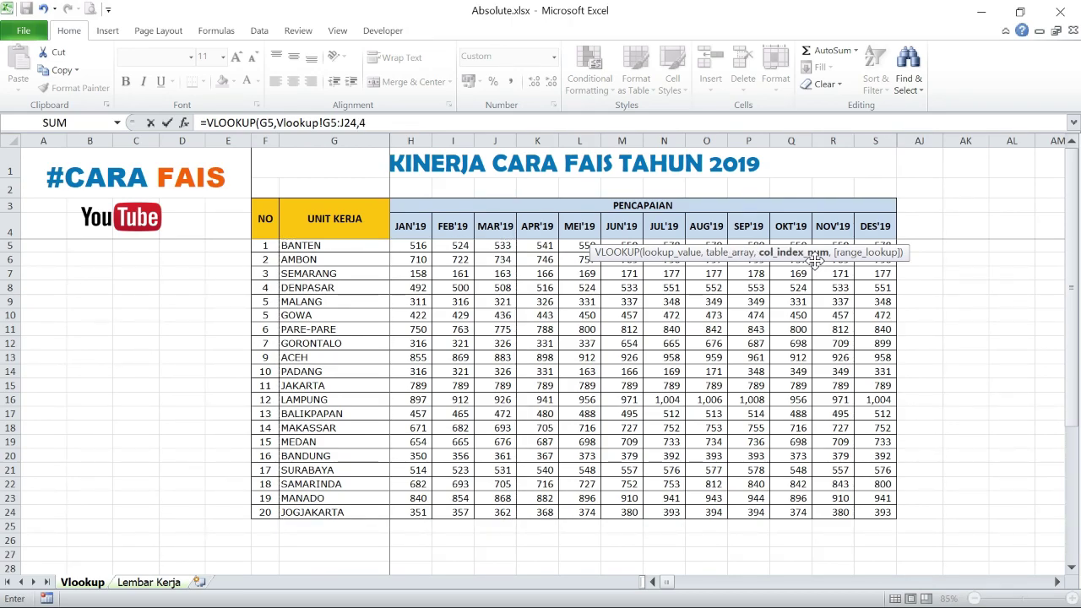
pyautogui.write(',0')
pyautogui.press('Return')
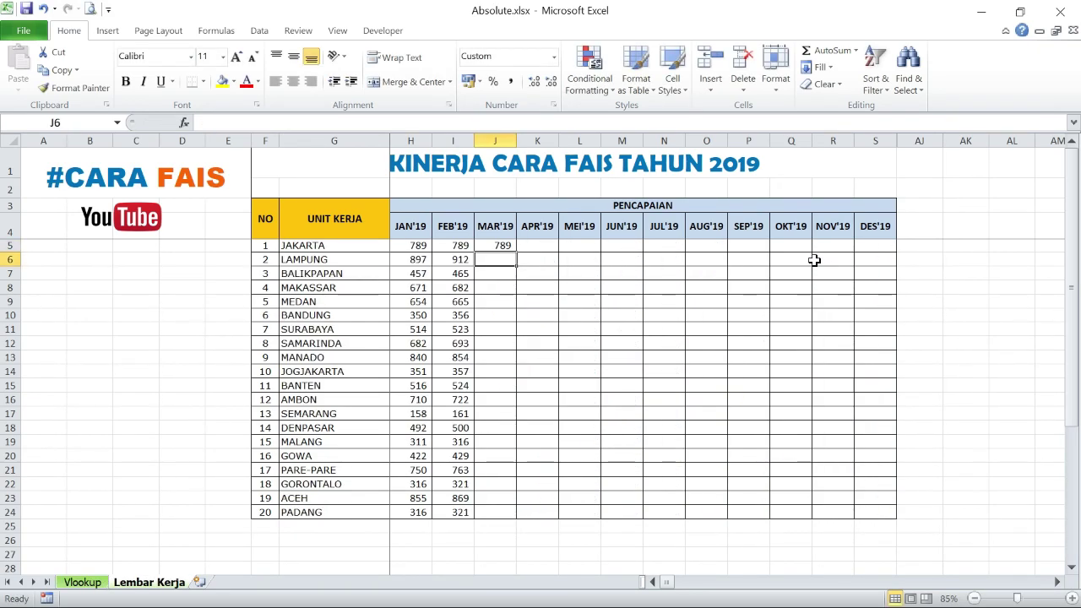
# Step: Anchor J5's lookup table as Vlookup!$G$5:$J$24, keeping JAKARTA's MAR'19 result at 789
pyautogui.click(496, 244)
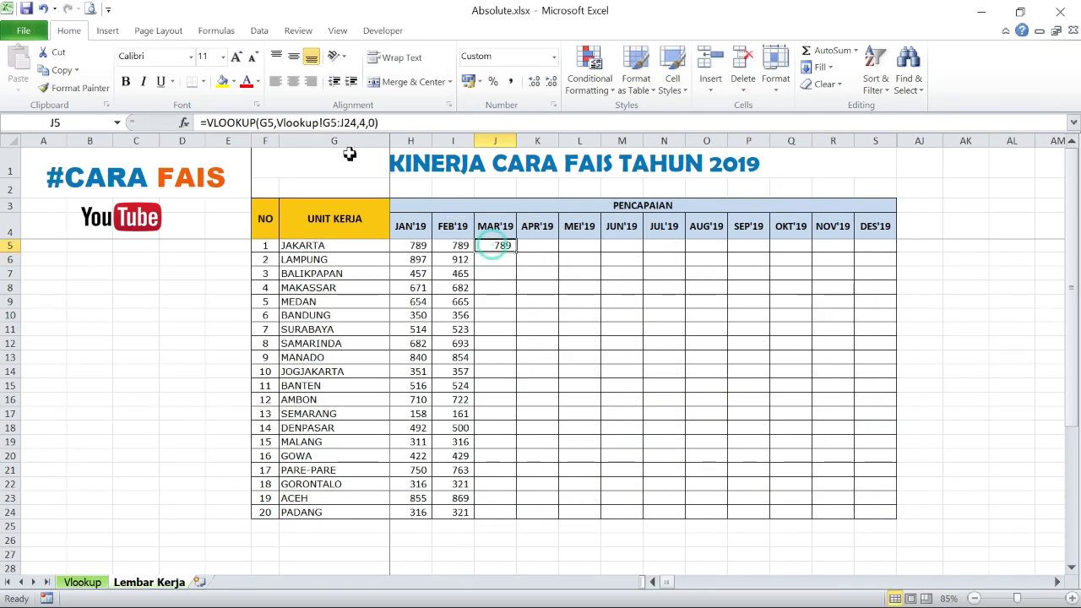
pyautogui.doubleClick(517, 246)
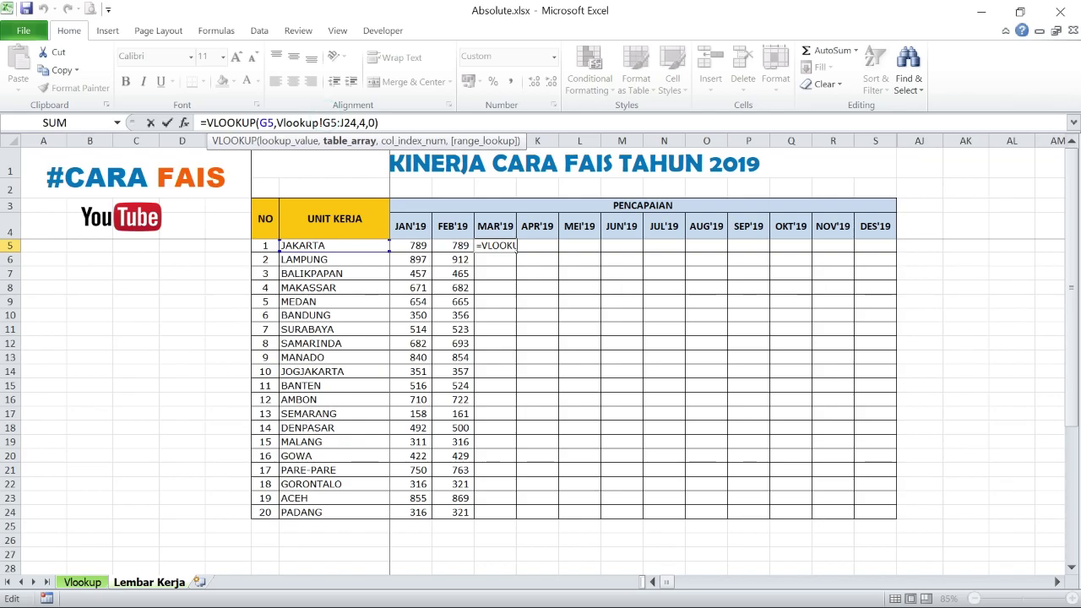
pyautogui.write('$')
pyautogui.press('Right')
pyautogui.write('$')
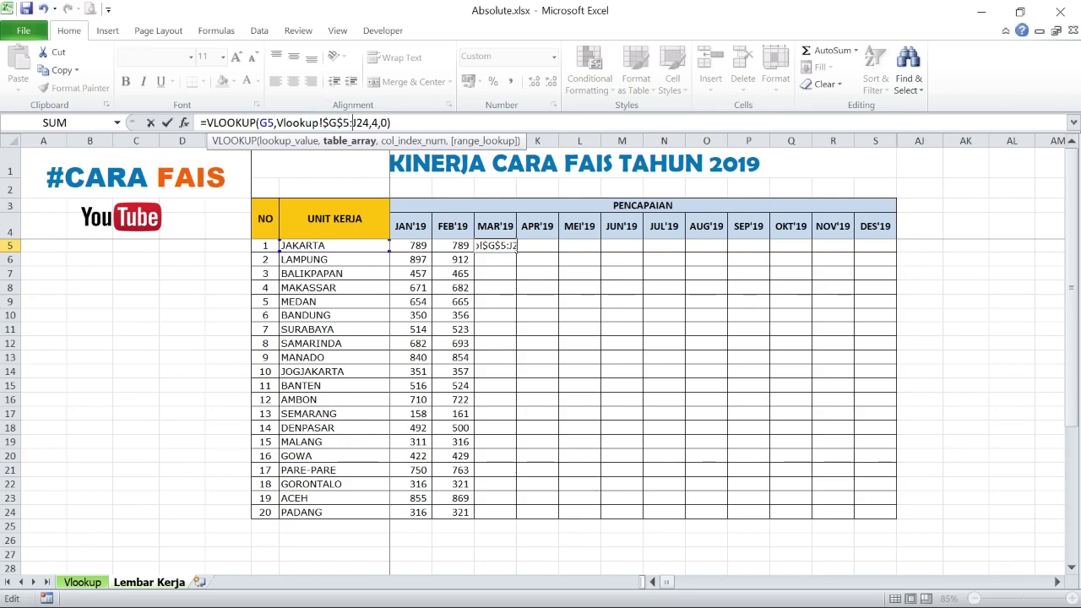
pyautogui.press('Right')
pyautogui.press('Right')
pyautogui.write('$')
pyautogui.press('Right')
pyautogui.write('$')
pyautogui.press('Return')
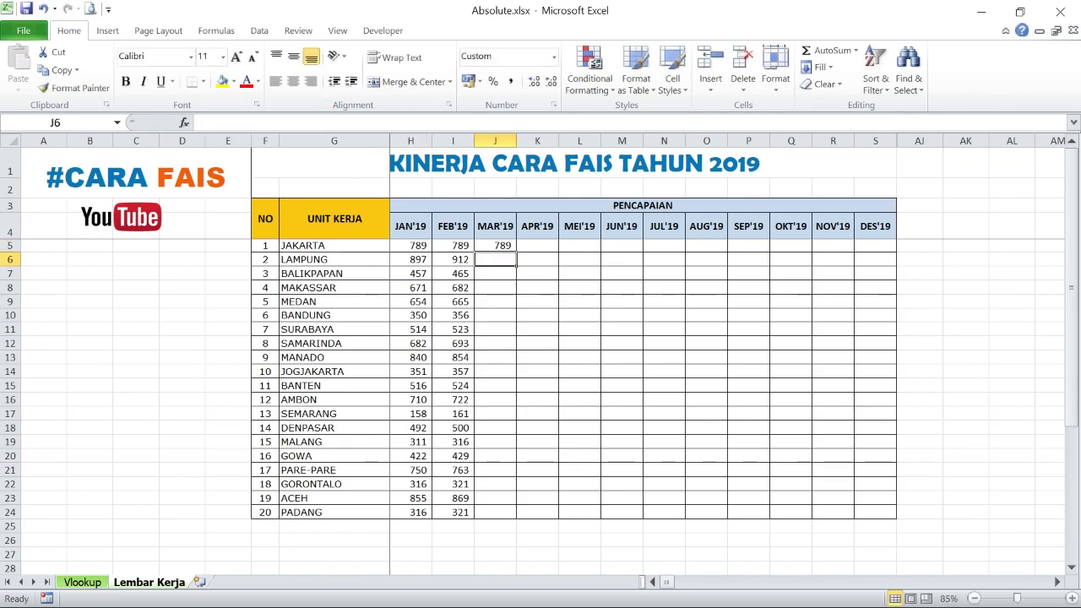
pyautogui.click(502, 243)
# Step: Copy the MAR'19 formula down to J24 for all 20 units
pyautogui.moveTo(517, 251); pyautogui.dragTo(505, 513)
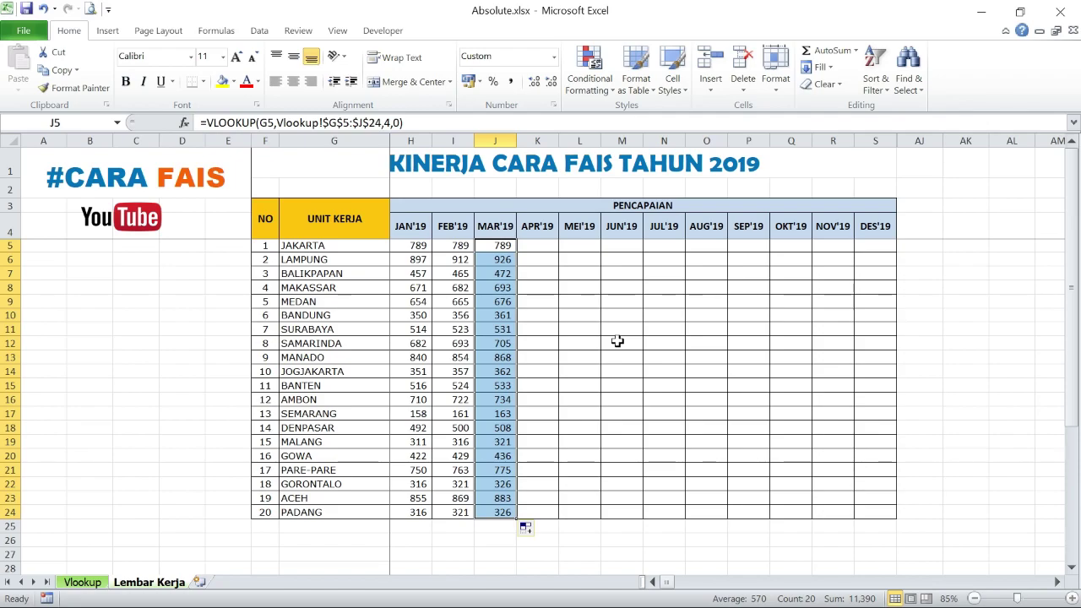
pyautogui.click(531, 327)
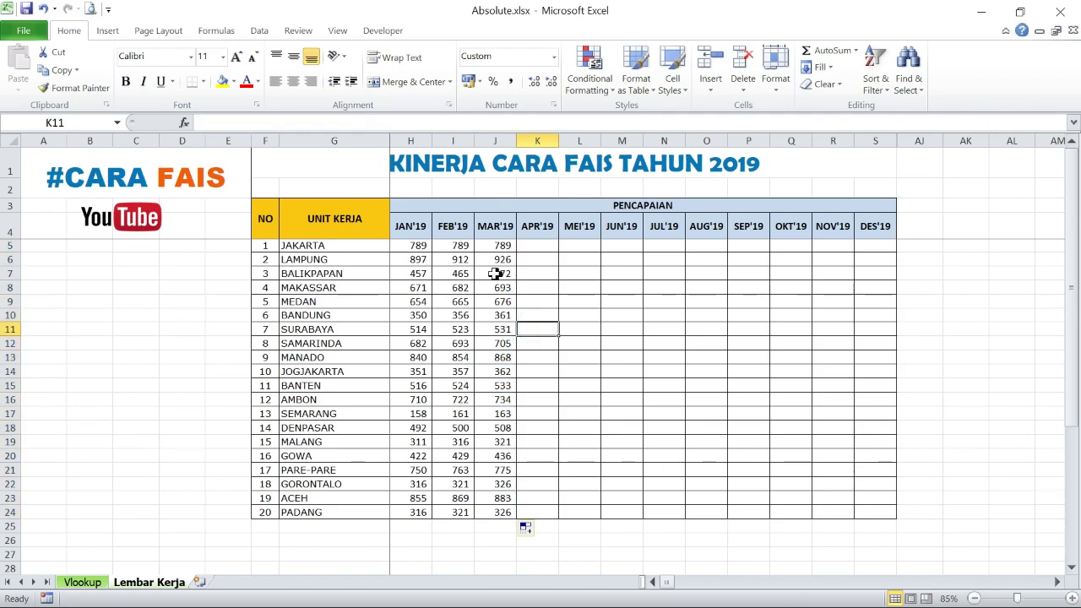
pyautogui.click(574, 258)
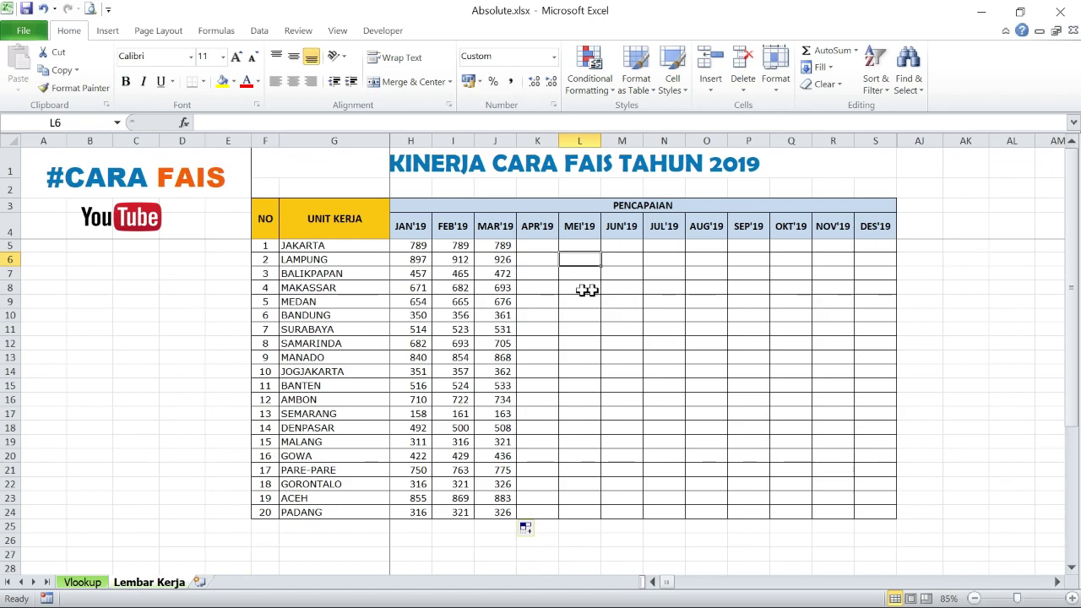
# Step: Review the empty APR'19 to DES'19 columns, then delete the JAN'19 to MAR'19 results in H5:J24
pyautogui.click(547, 229)
pyautogui.click(582, 245)
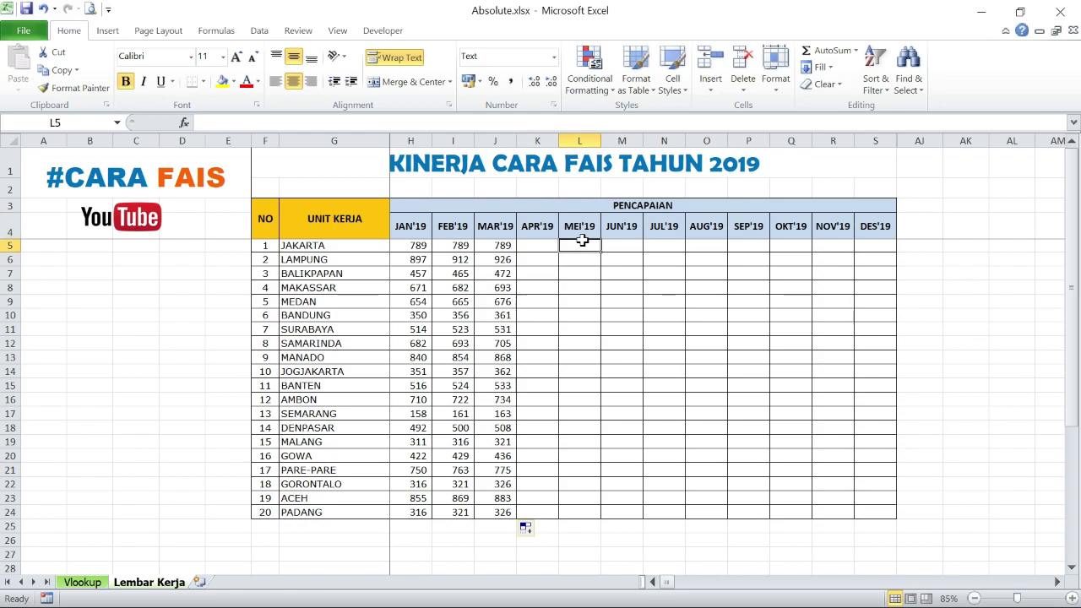
pyautogui.click(634, 246)
pyautogui.click(663, 245)
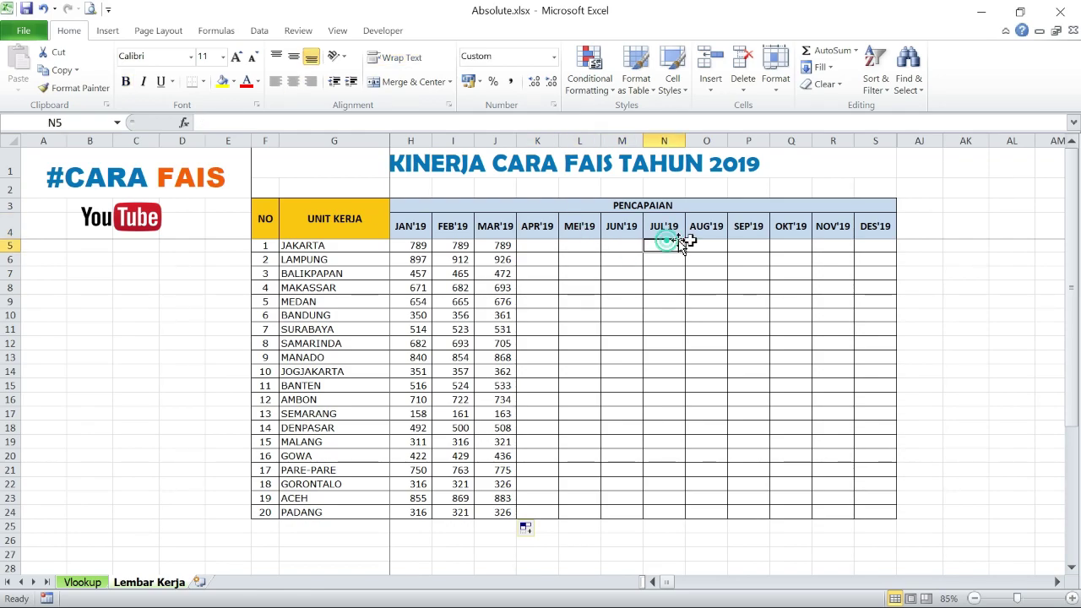
pyautogui.click(706, 246)
pyautogui.click(781, 245)
pyautogui.click(832, 244)
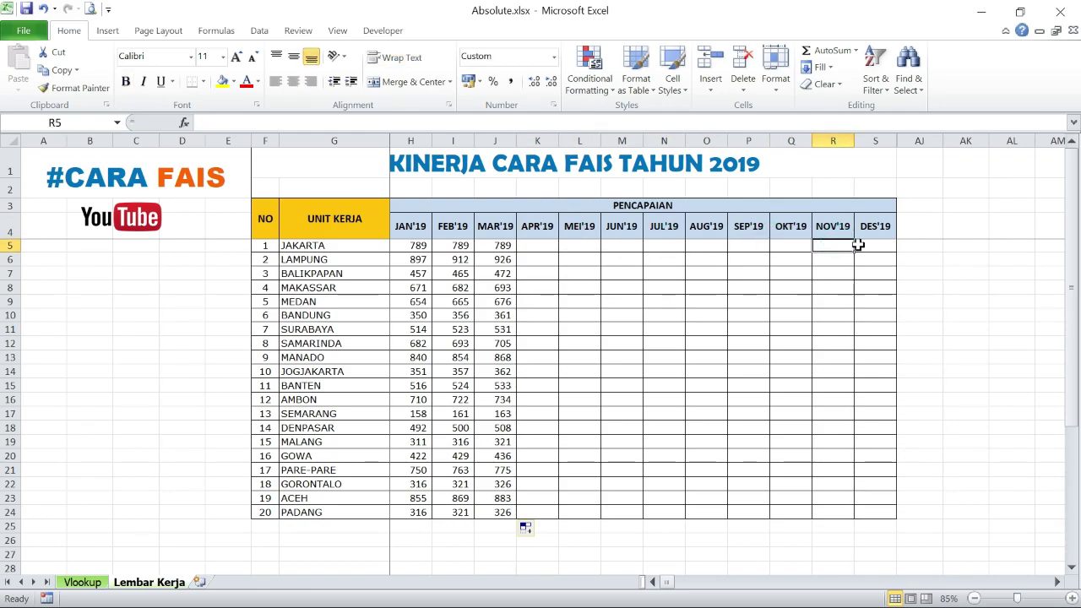
pyautogui.moveTo(418, 245); pyautogui.dragTo(491, 498)
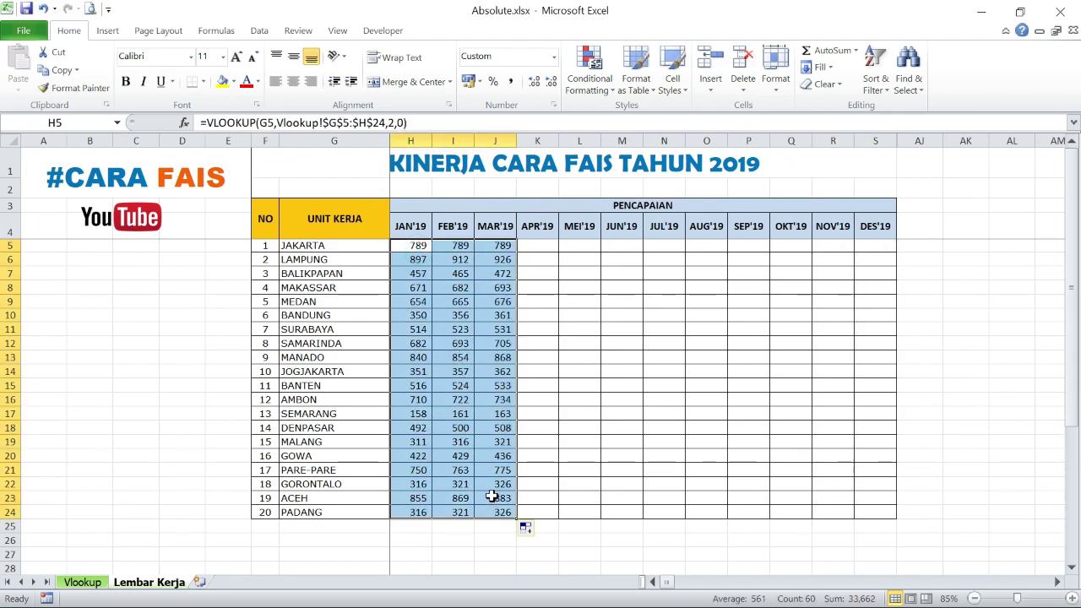
pyautogui.press('Delete')
# Step: Deselect the cleared range and select JAKARTA's JAN'19 cell H5
pyautogui.click(495, 412)
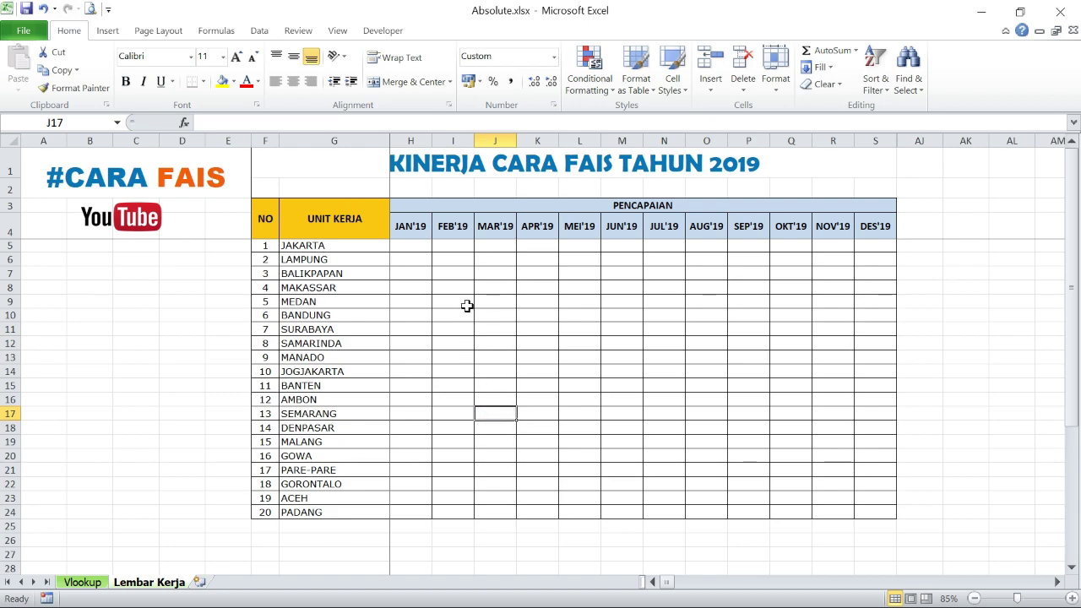
pyautogui.click(422, 248)
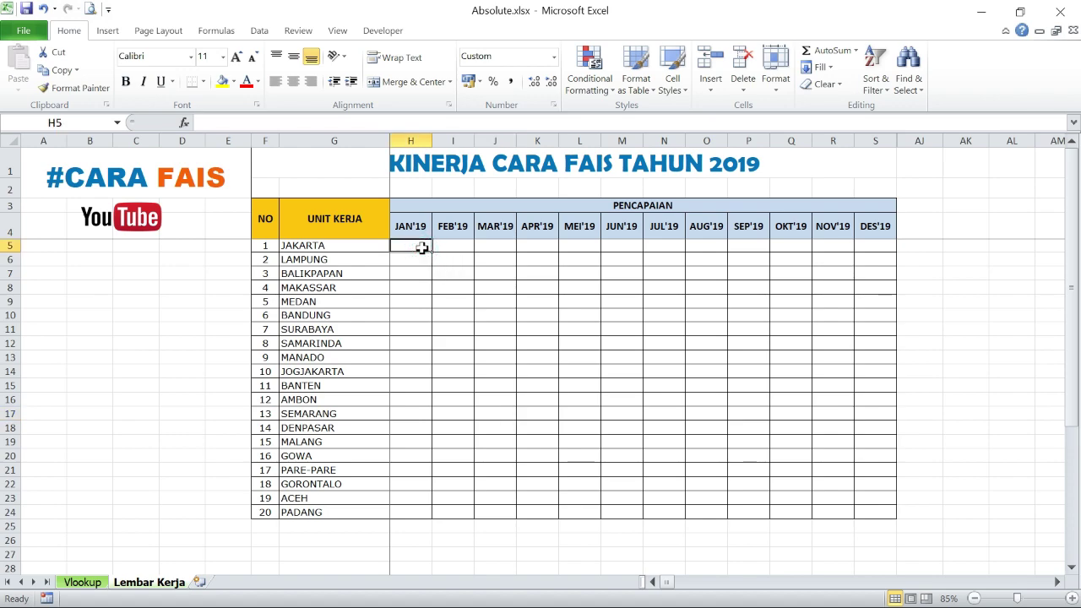
# Step: Start a VLOOKUP in H5 using JAKARTA in G5 as the lookup value
pyautogui.write('=vl')
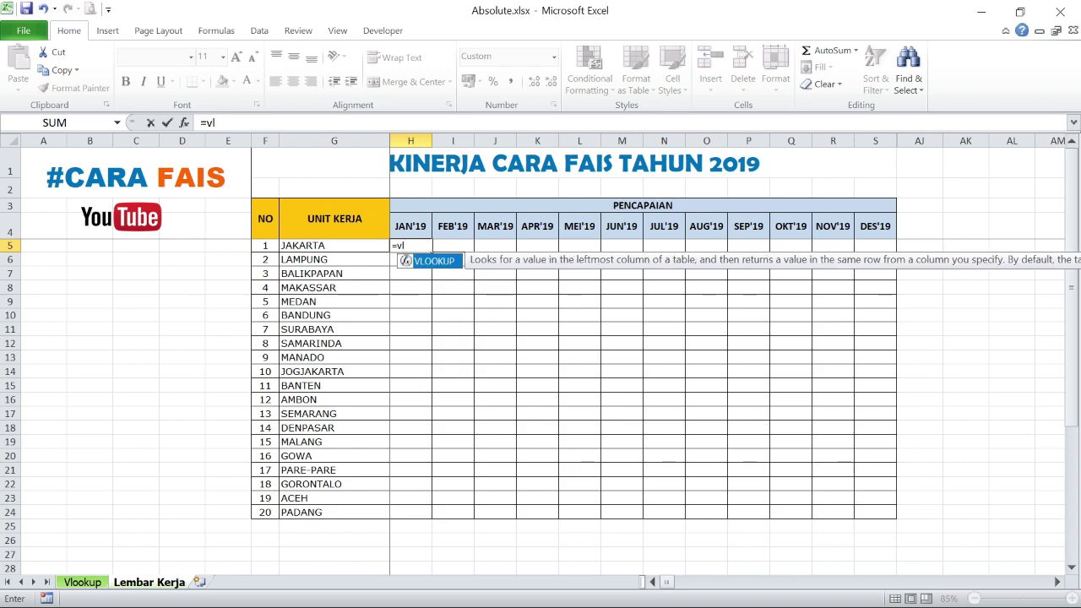
pyautogui.doubleClick(430, 261)
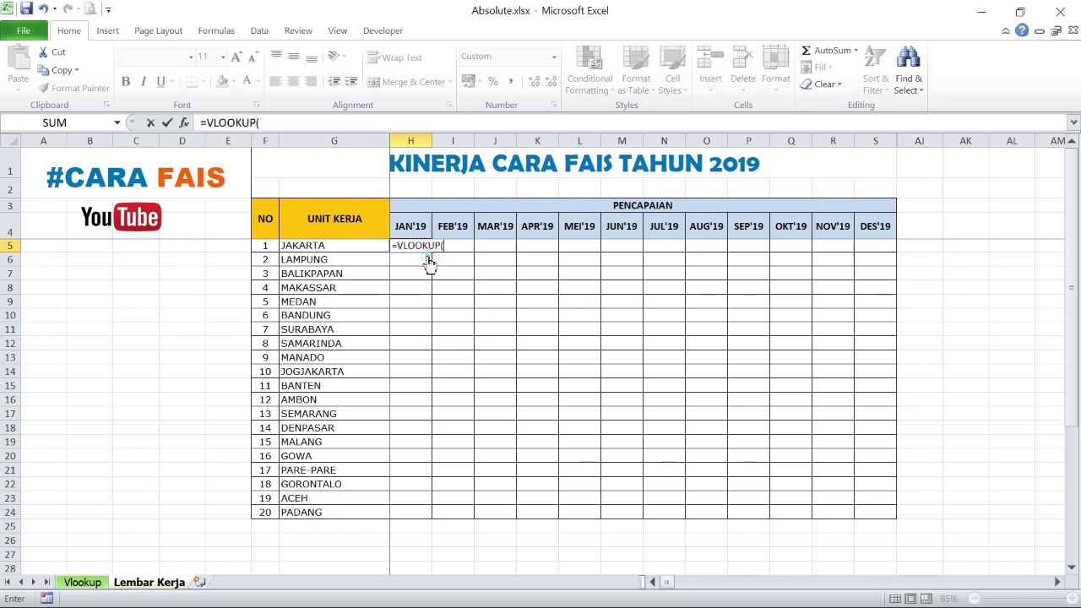
pyautogui.click(316, 245)
pyautogui.write(',')
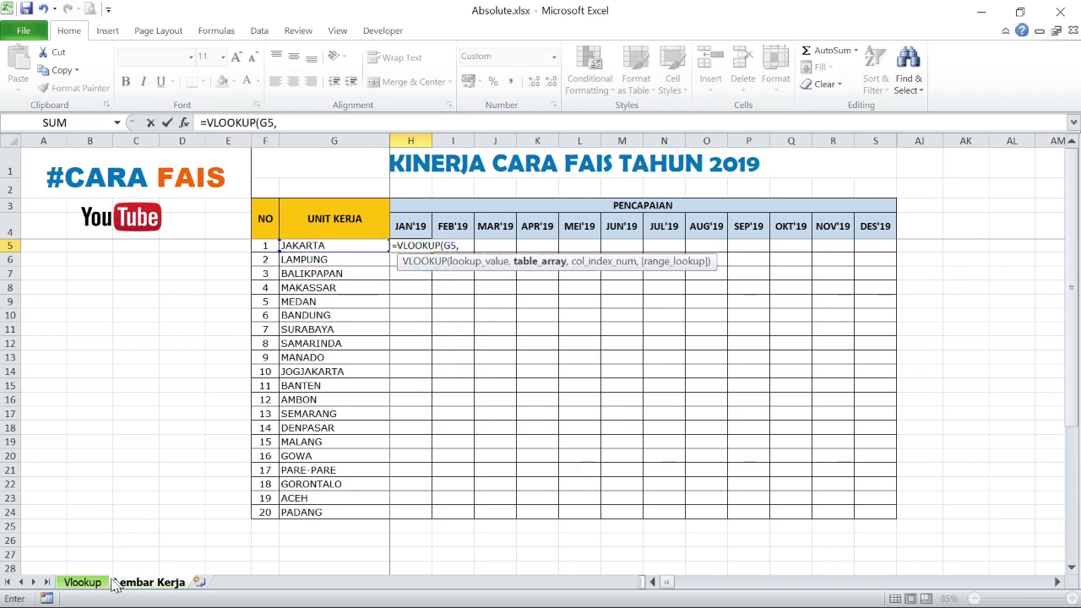
# Step: Complete it over Vlookup!G5:S24 with column 2 and exact match, returning 789
pyautogui.click(92, 582)
pyautogui.click(297, 245)
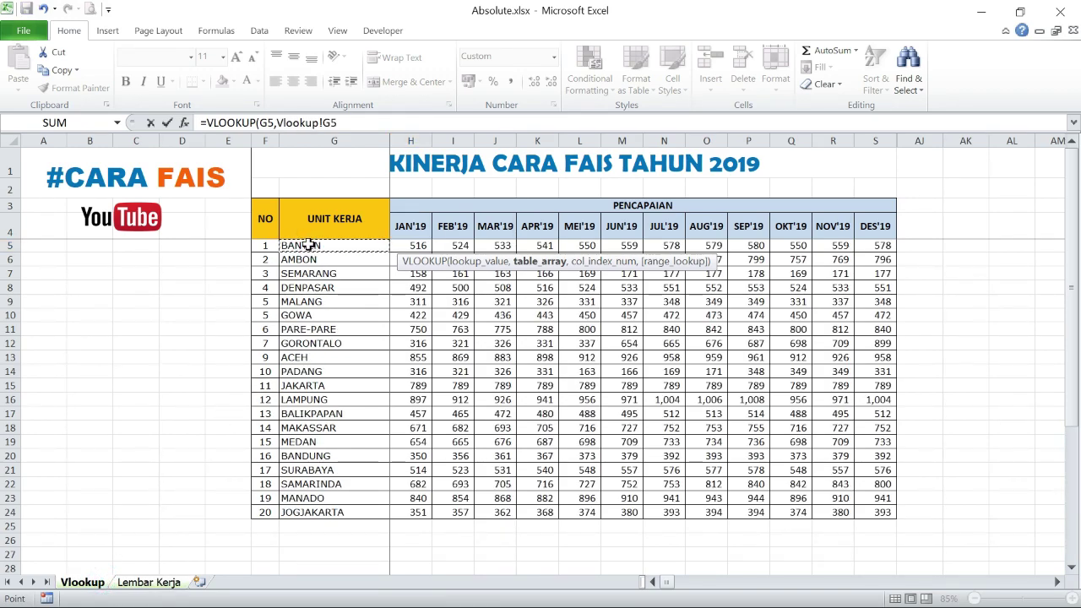
pyautogui.moveTo(482, 261); pyautogui.dragTo(782, 390)
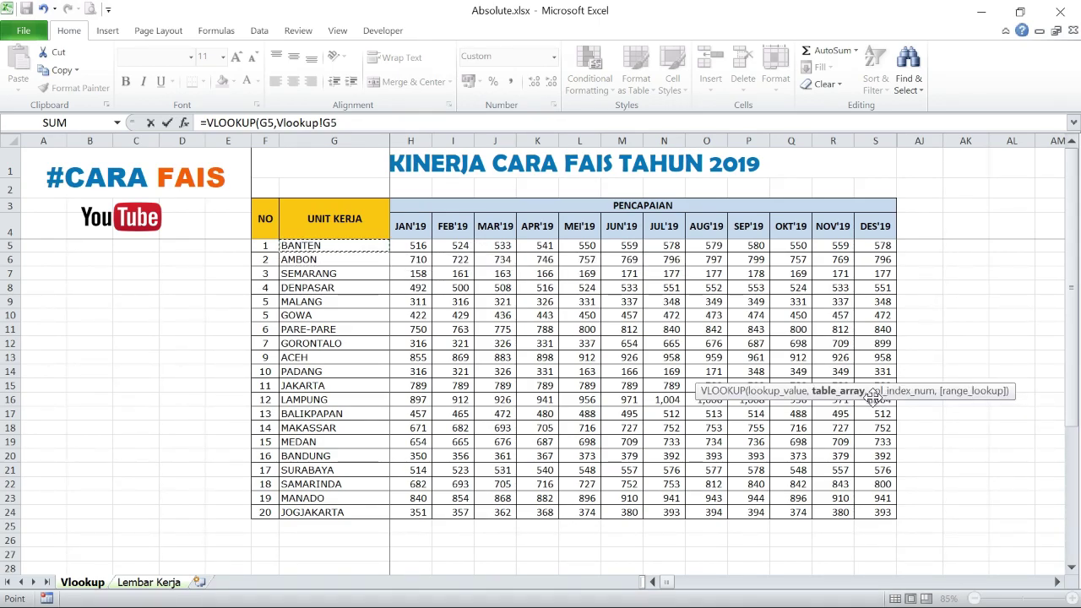
pyautogui.hotkey('ctrl', 'shift', 'Right')
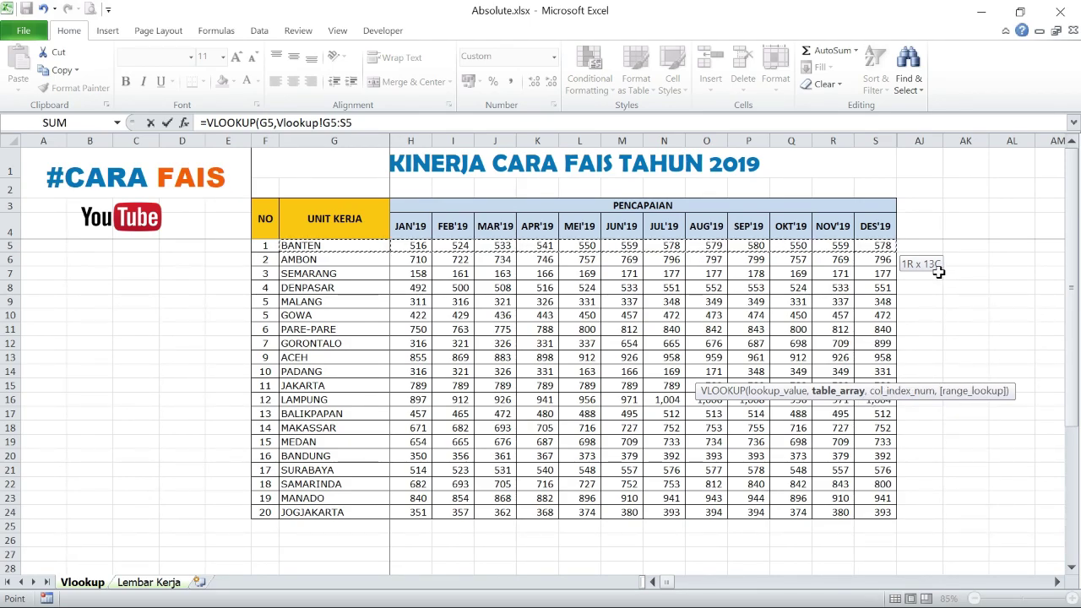
pyautogui.hotkey('ctrl', 'shift', 'Down')
pyautogui.write(',')
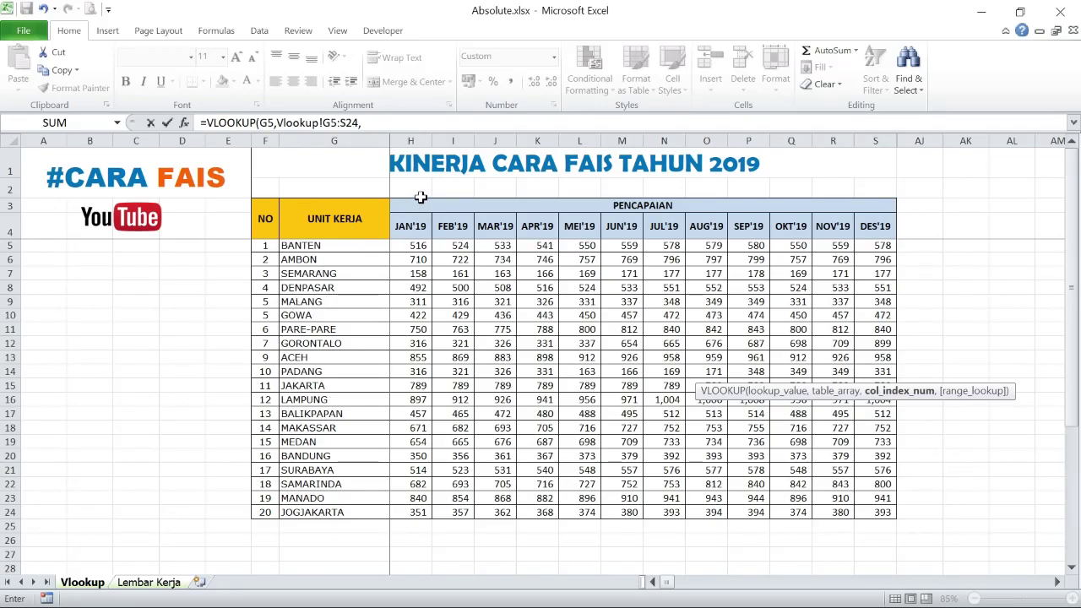
pyautogui.write('2,')
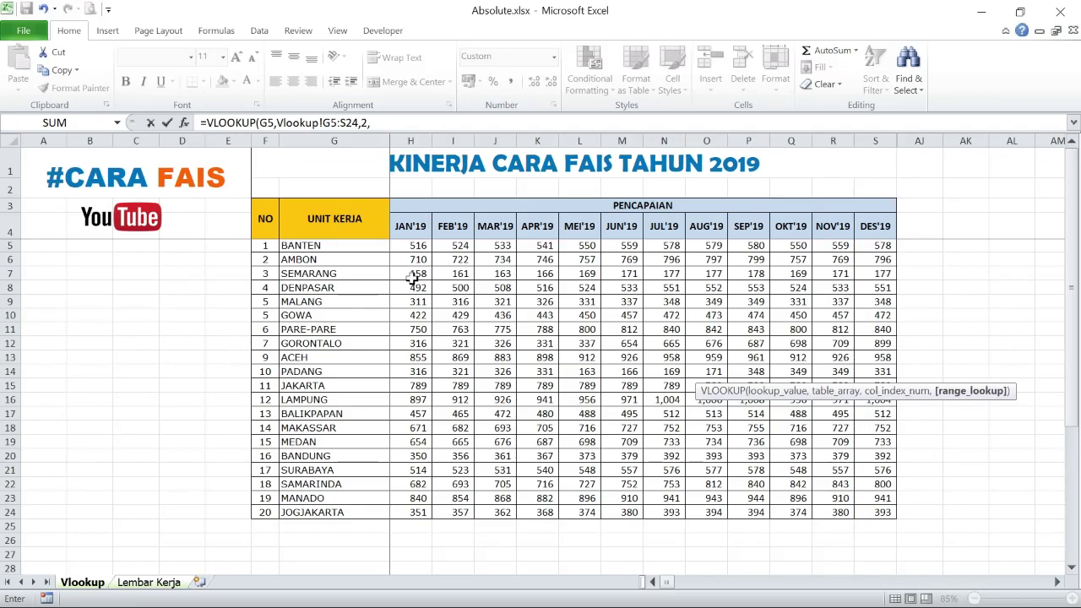
pyautogui.write('0)')
pyautogui.press('Return')
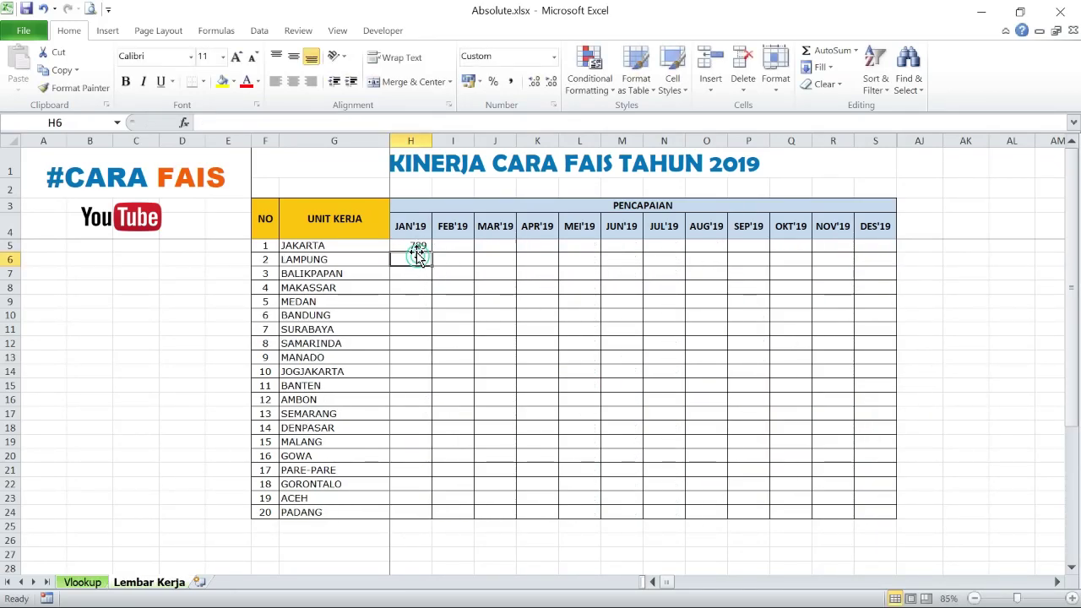
pyautogui.click(417, 245)
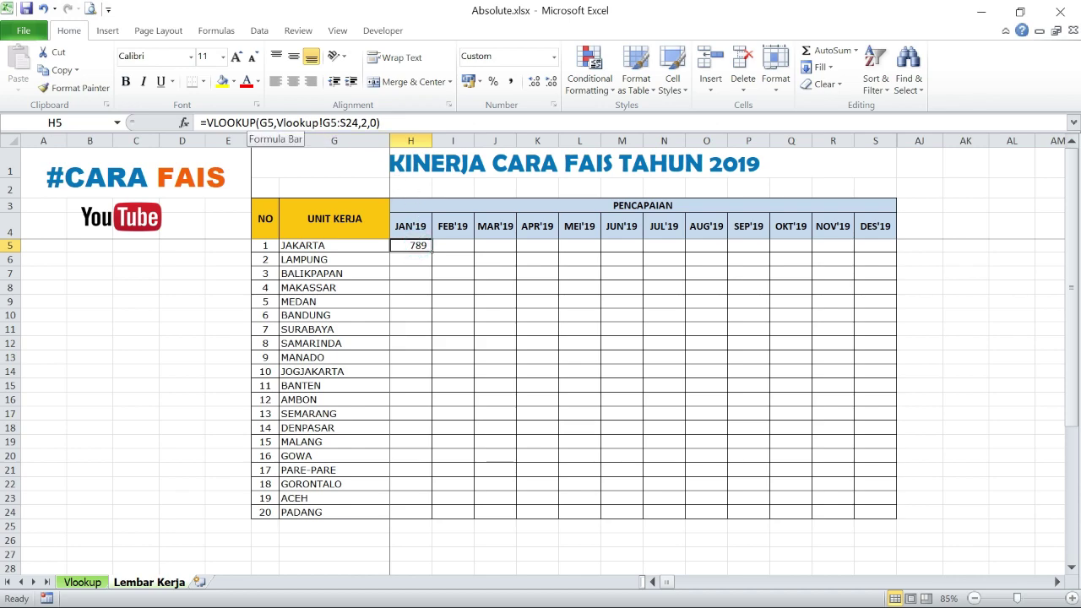
# Step: Anchor H5's lookup table as Vlookup!$G$5:$S$24, keeping JAKARTA's JAN'19 result at 789
pyautogui.click(251, 122)
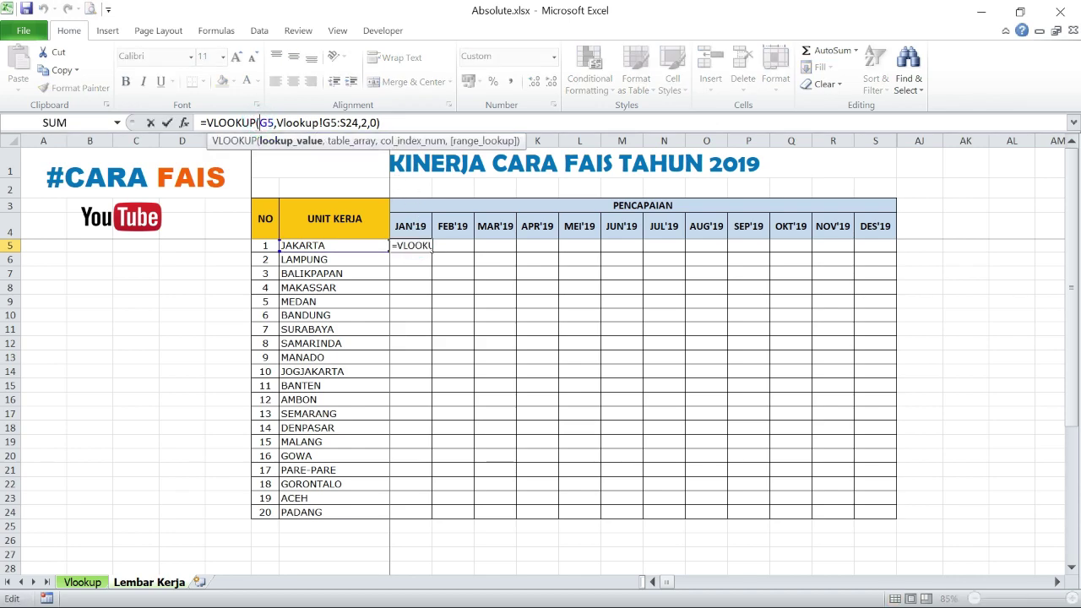
pyautogui.click(338, 123)
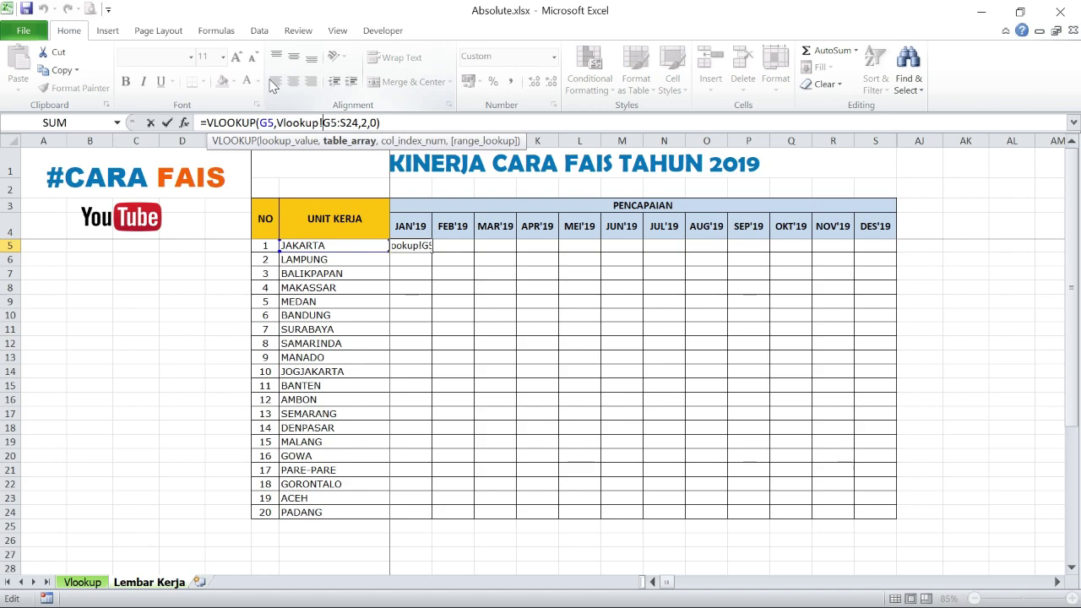
pyautogui.write('$')
pyautogui.press('Right')
pyautogui.write('$')
pyautogui.press('Right')
pyautogui.press('Right')
pyautogui.press('Right')
pyautogui.write('$G$5:')
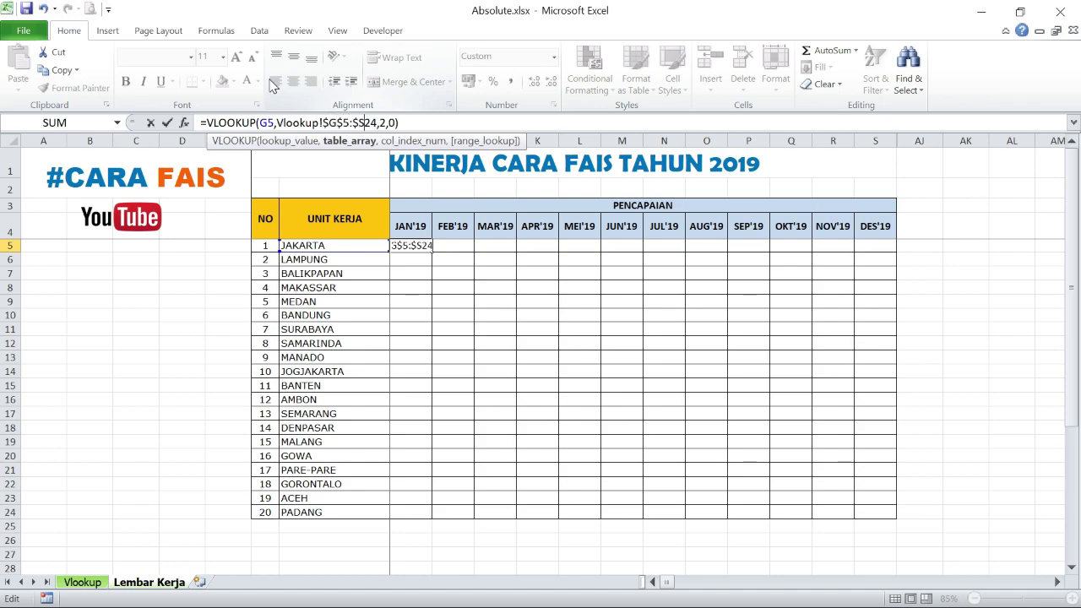
pyautogui.write('$')
pyautogui.press('Return')
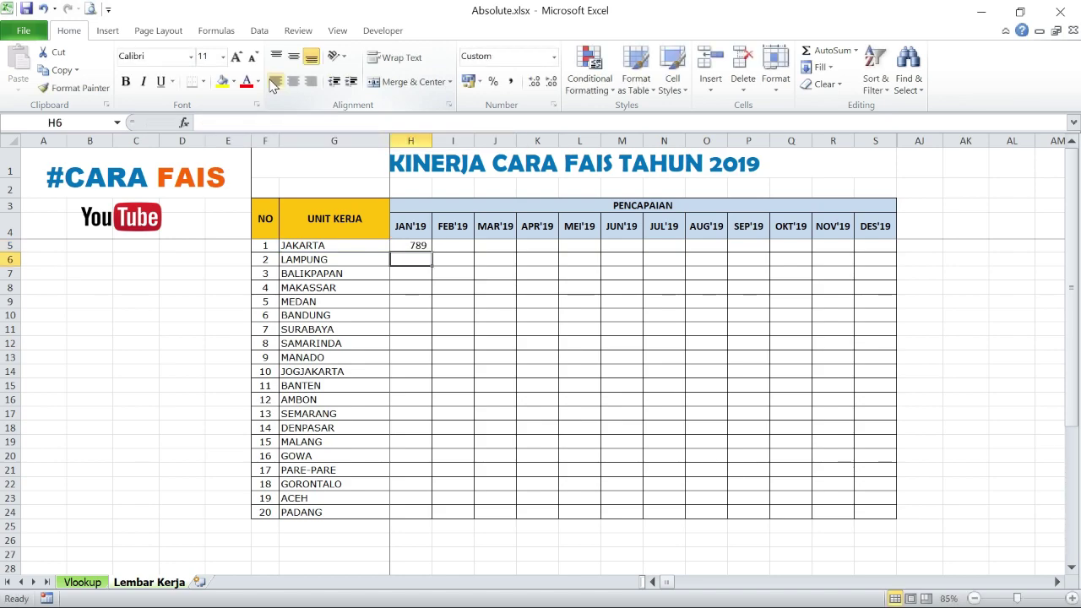
pyautogui.click(418, 245)
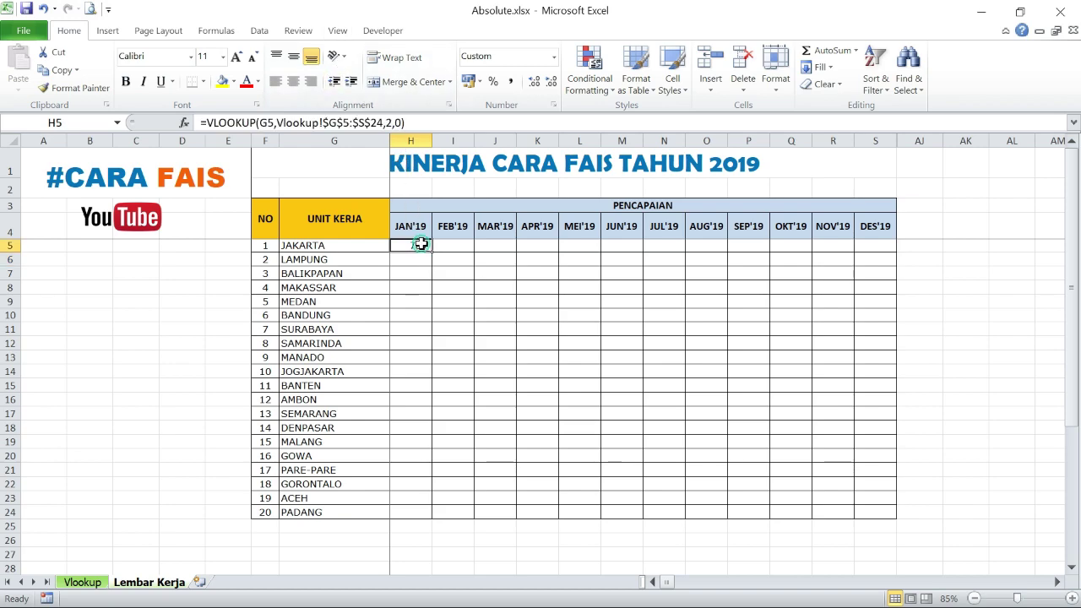
pyautogui.moveTo(434, 251); pyautogui.dragTo(434, 251)
# Step: Anchor H5's lookup value as $G5, giving =VLOOKUP($G5,Vlookup!$G$5:$S$24,2,0)
pyautogui.press('F2')
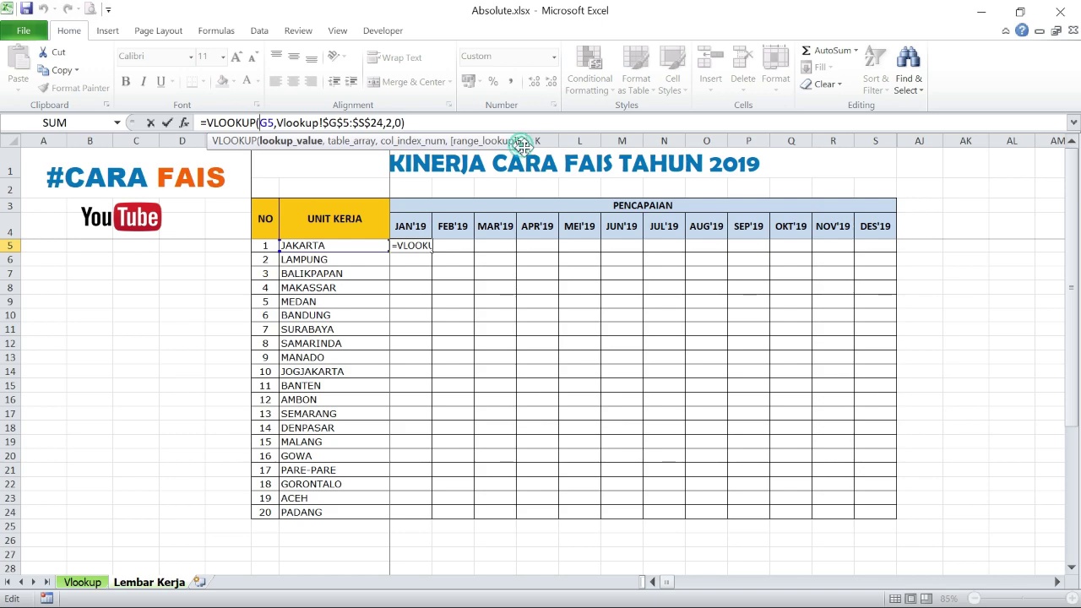
pyautogui.moveTo(519, 141); pyautogui.dragTo(665, 196)
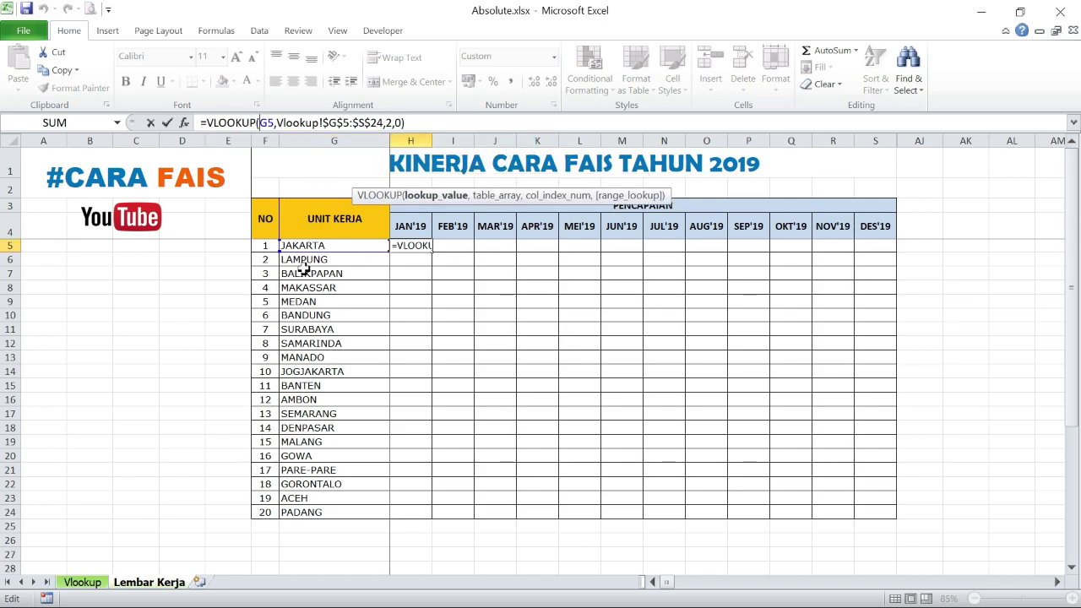
pyautogui.press('Right')
pyautogui.press('Right')
pyautogui.write('$')
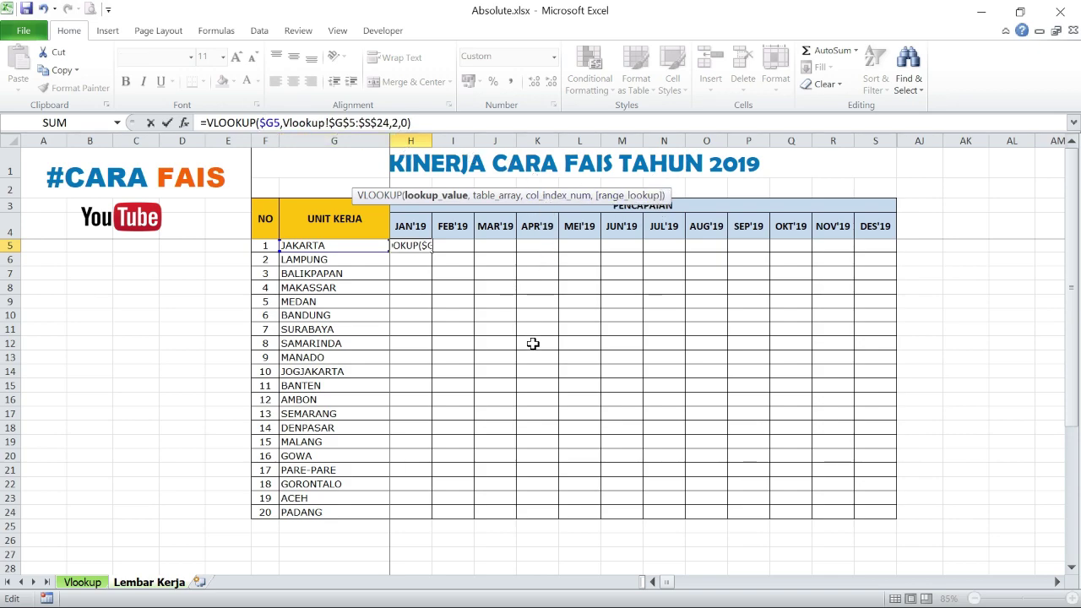
pyautogui.press('Return')
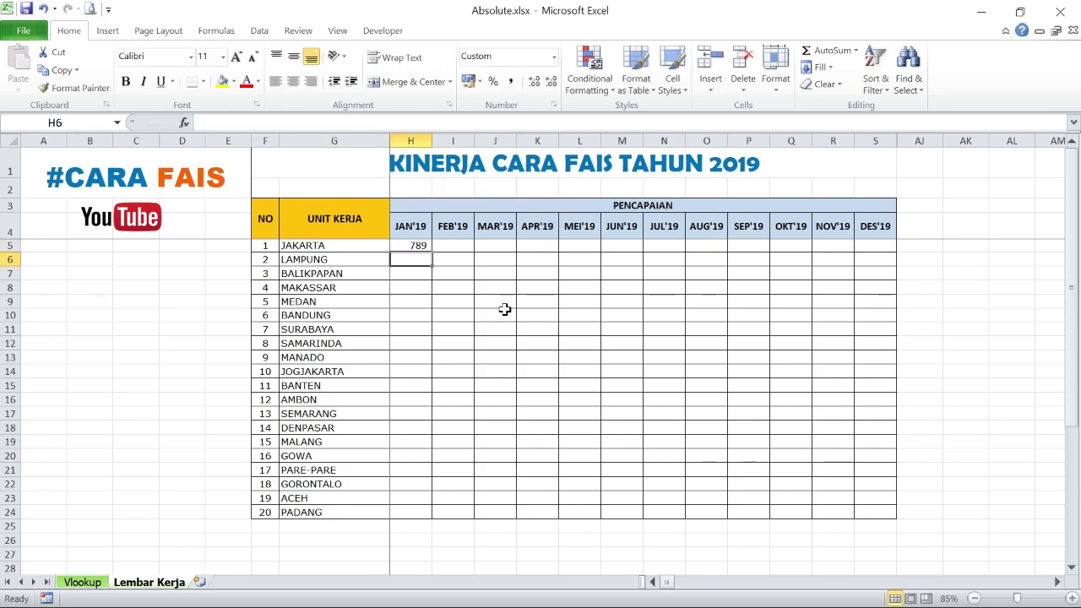
# Step: Fill JAKARTA's JAN'19 lookup formula from H5 across to S5 (DES'19)
pyautogui.click(424, 236)
pyautogui.click(426, 247)
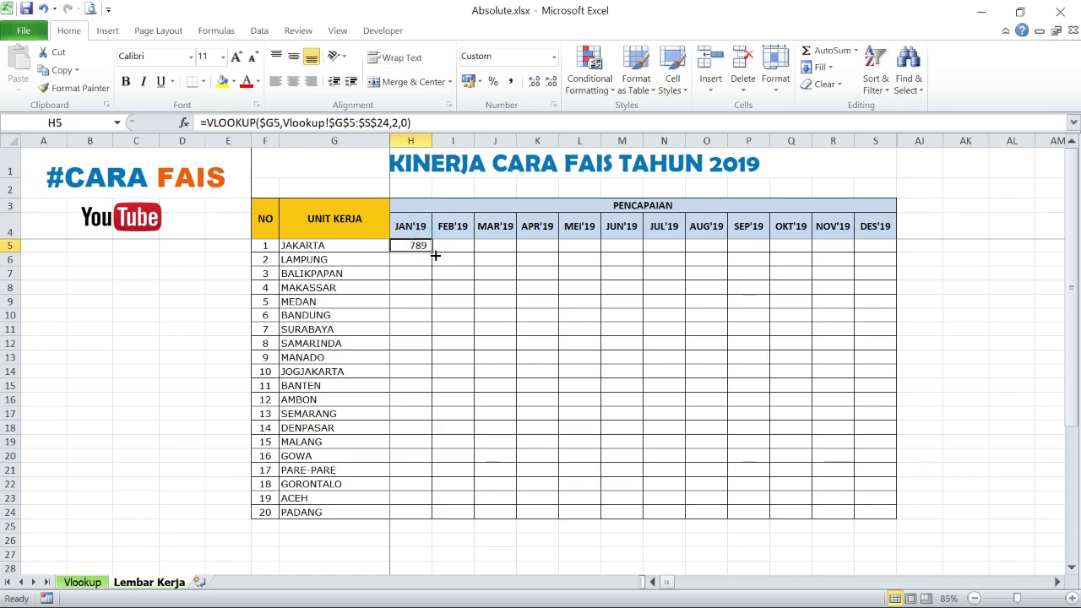
pyautogui.moveTo(435, 251); pyautogui.dragTo(602, 256)
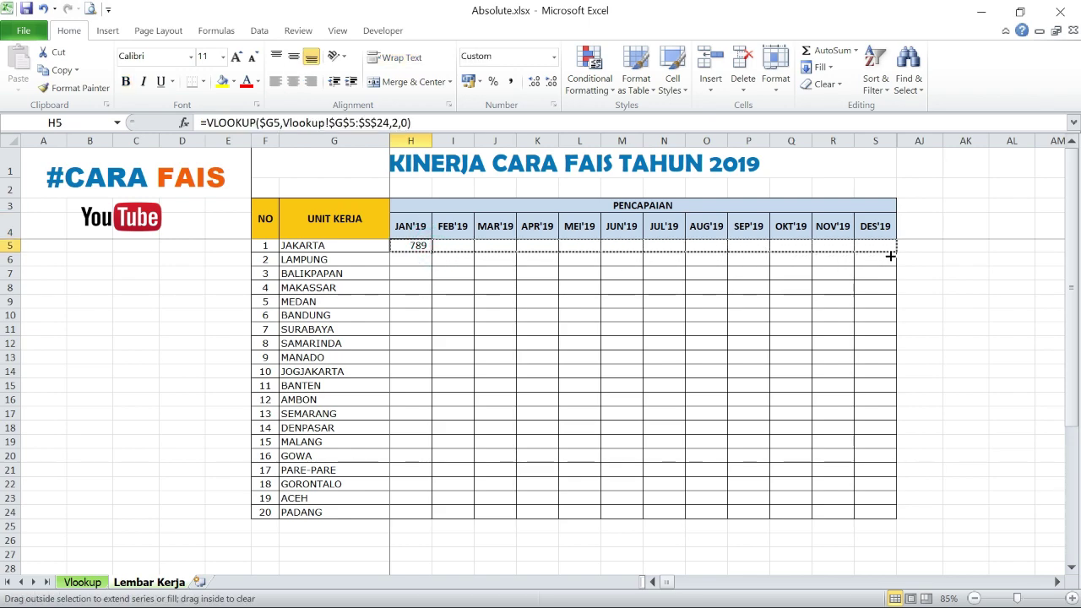
pyautogui.moveTo(602, 256); pyautogui.dragTo(893, 254)
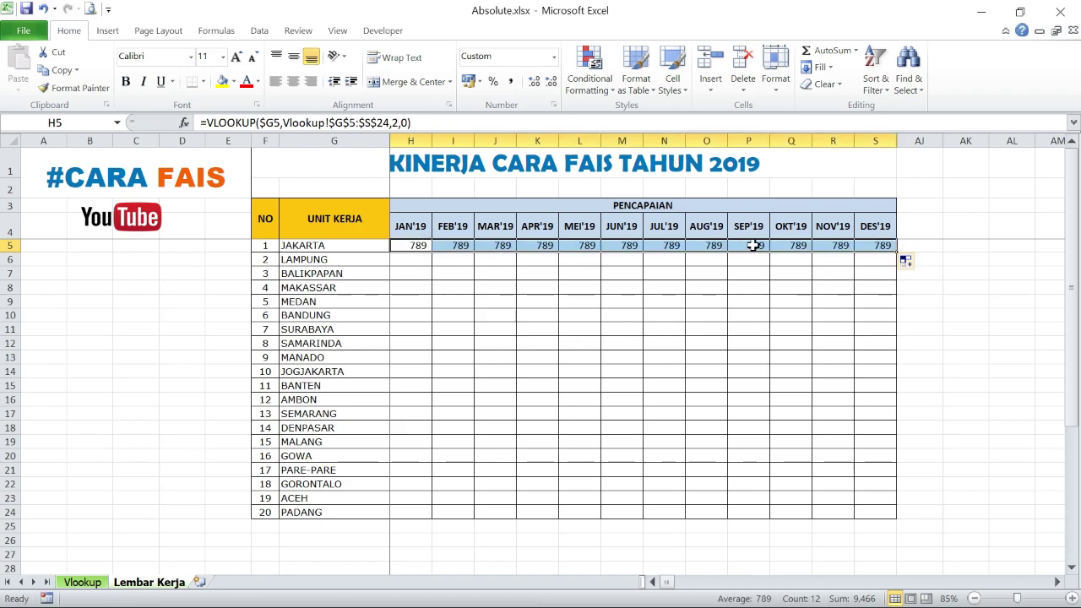
# Step: Inspect the copied FEB'19 and MEI'19 lookup formulas in the formula bar
pyautogui.click(414, 268)
pyautogui.click(448, 245)
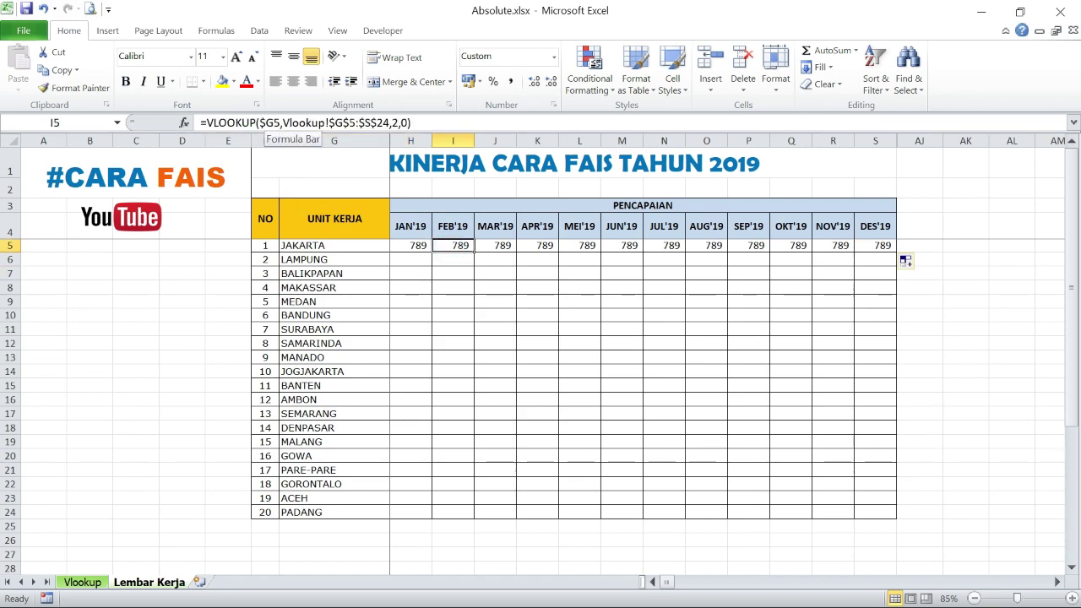
pyautogui.click(262, 123)
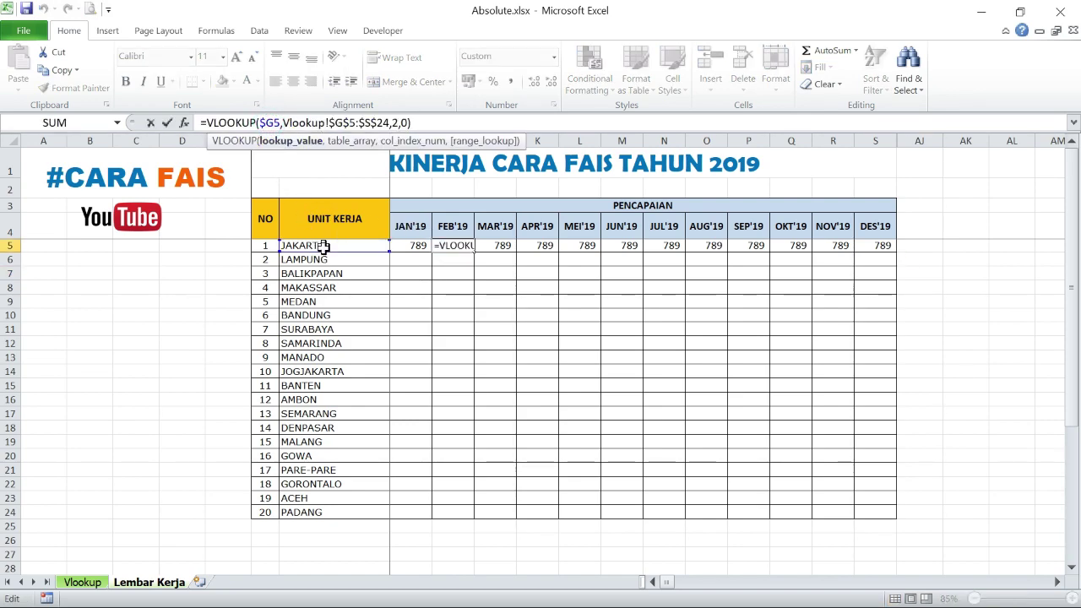
pyautogui.click(591, 246)
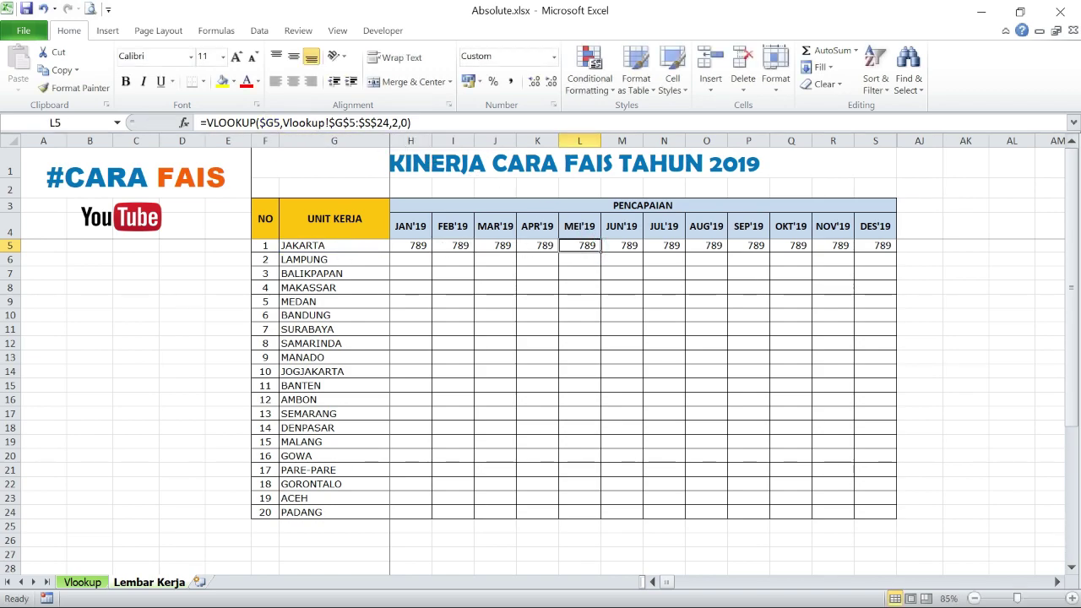
pyautogui.click(274, 122)
pyautogui.click(545, 274)
pyautogui.click(583, 245)
pyautogui.click(321, 245)
pyautogui.click(463, 261)
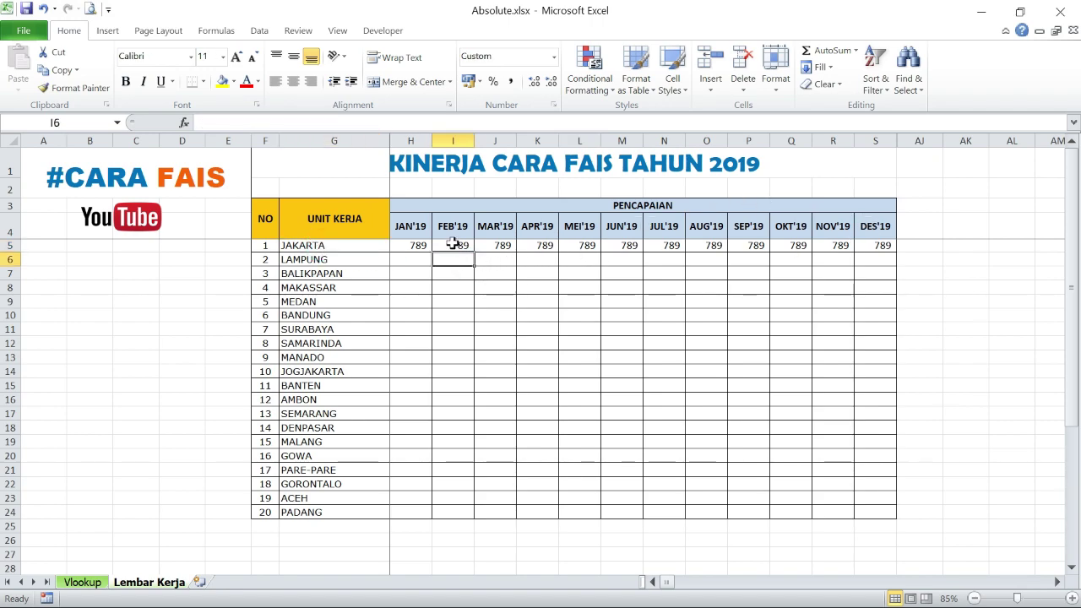
# Step: Check the remaining copied formulas along row 5, including JUN'19, AUG'19 and DES'19
pyautogui.click(429, 245)
pyautogui.click(623, 245)
pyautogui.click(454, 245)
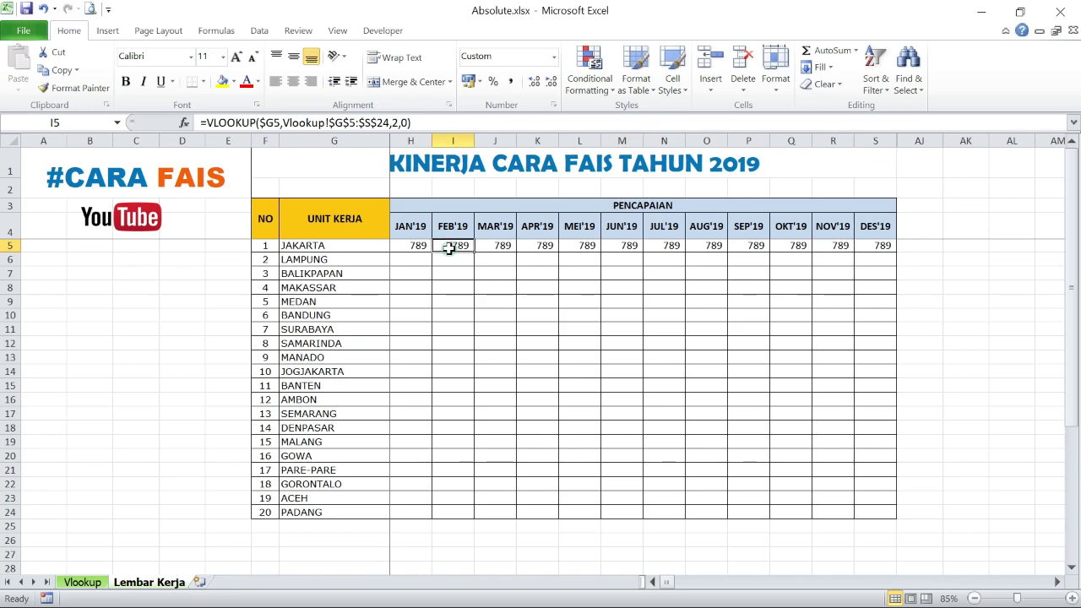
pyautogui.click(499, 245)
pyautogui.click(527, 246)
pyautogui.click(580, 245)
pyautogui.click(632, 245)
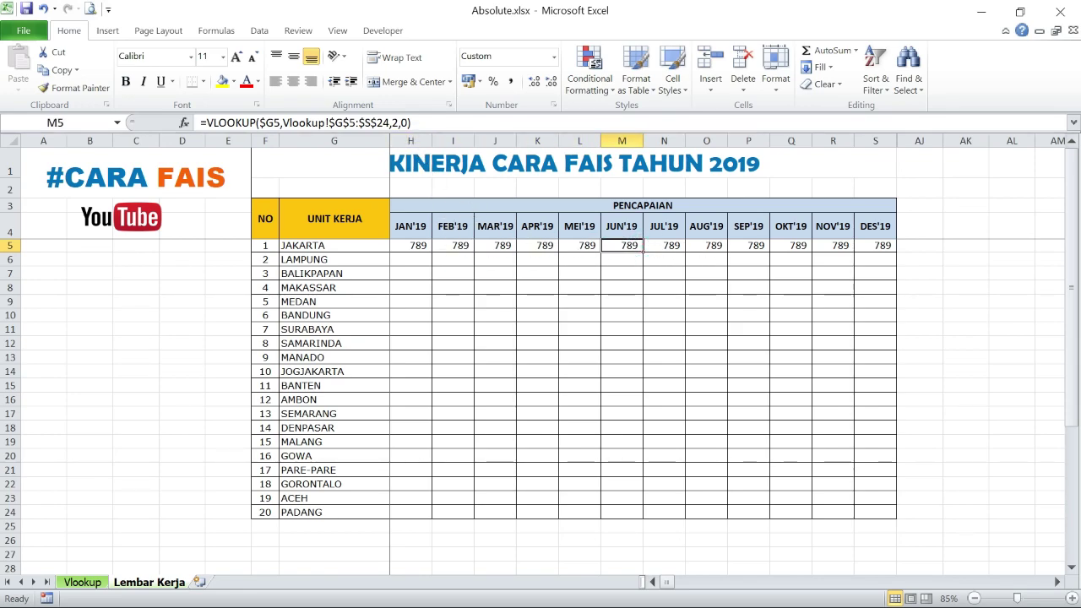
pyautogui.click(502, 246)
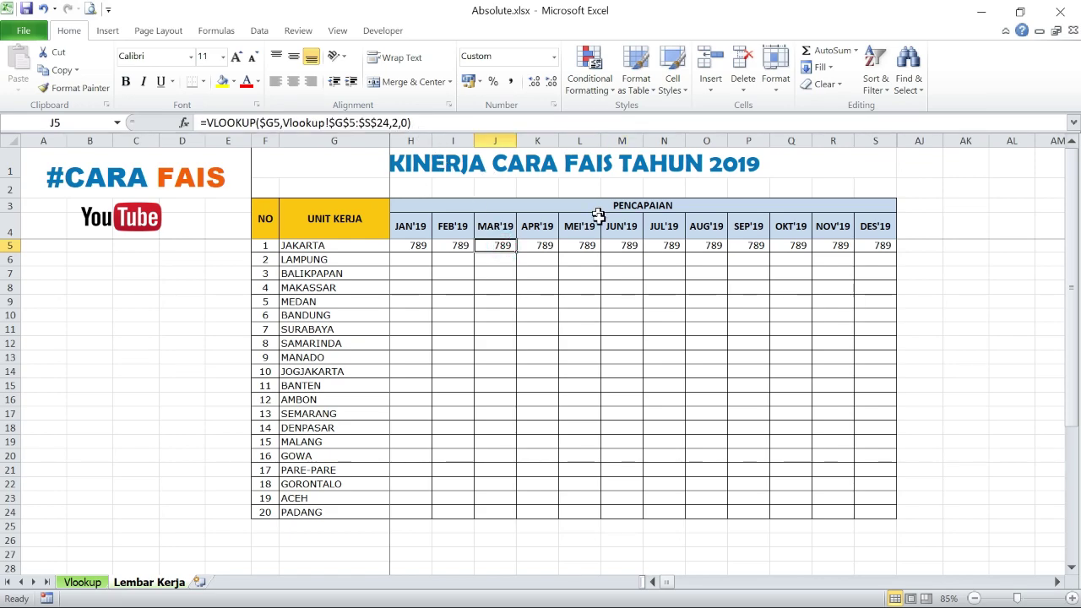
pyautogui.click(617, 247)
pyautogui.click(707, 246)
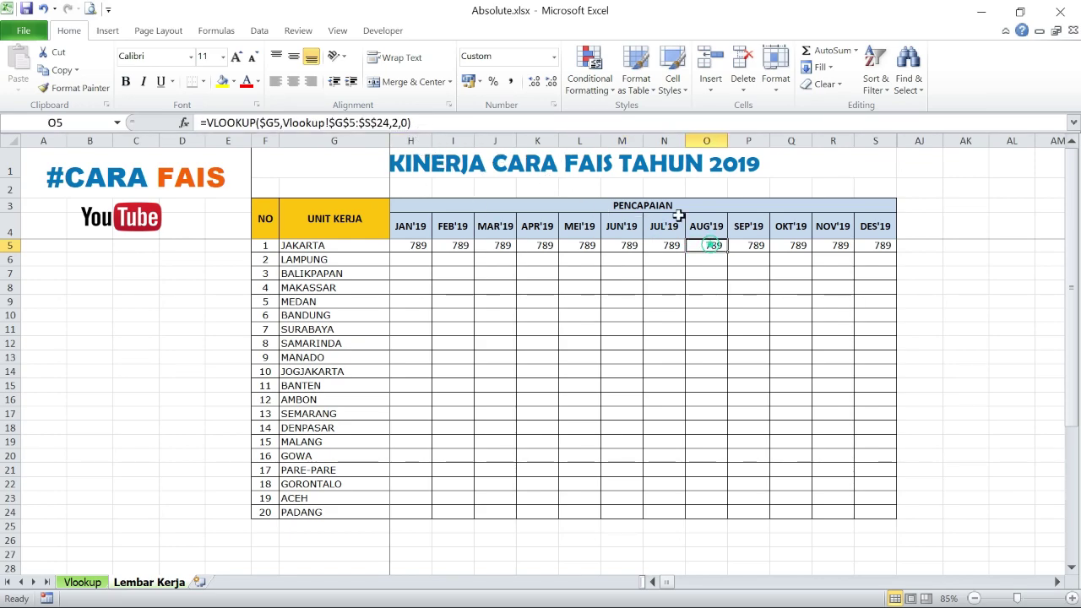
pyautogui.click(874, 246)
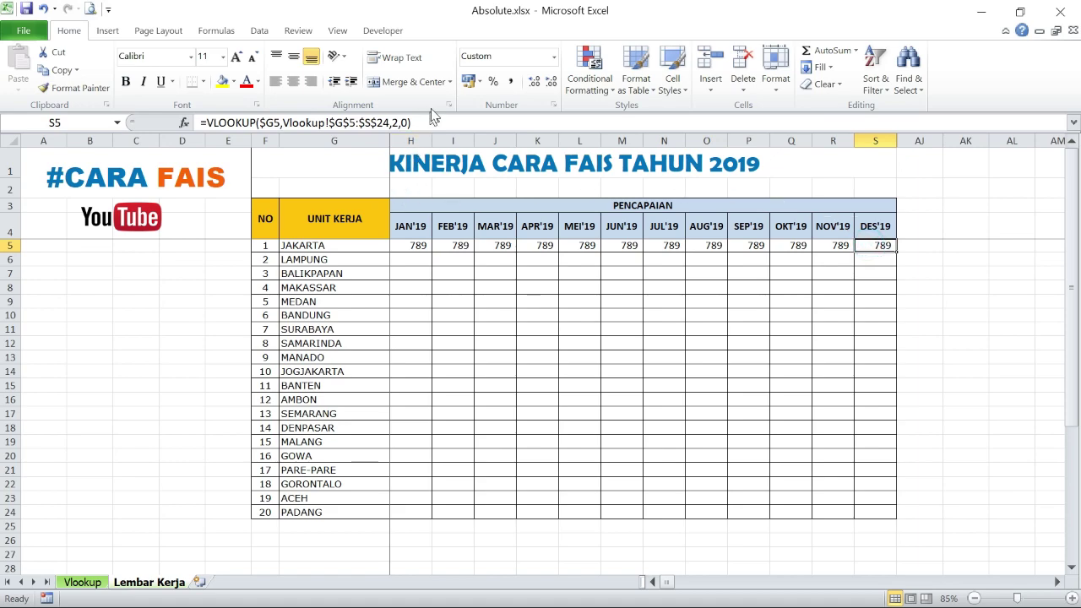
pyautogui.click(454, 245)
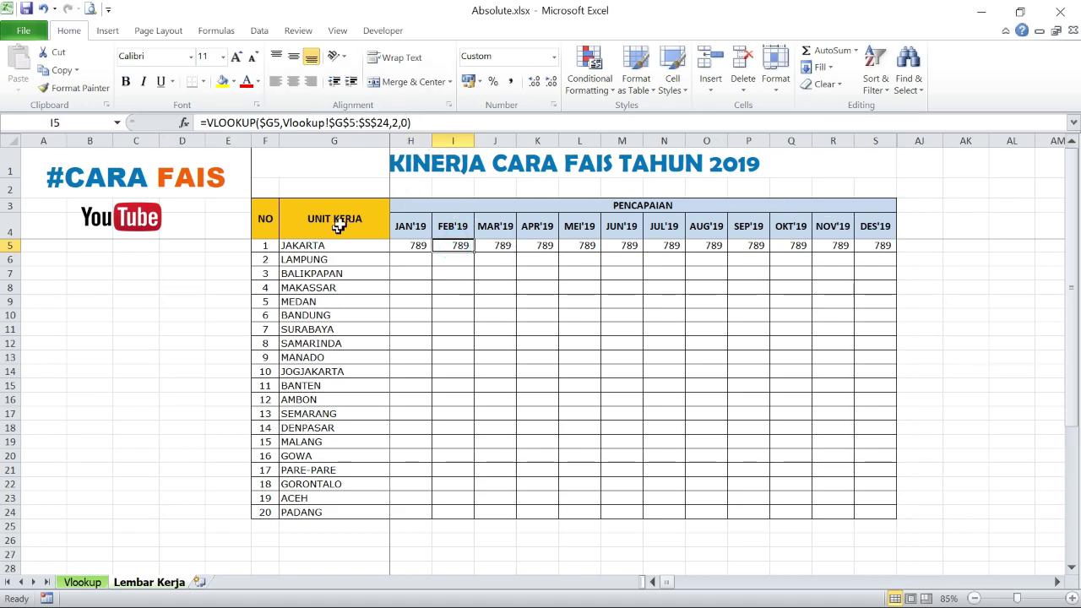
# Step: Replace the old column index 2 in the FEB'19, MAR'19 and APR'19 lookups
pyautogui.press('F2')
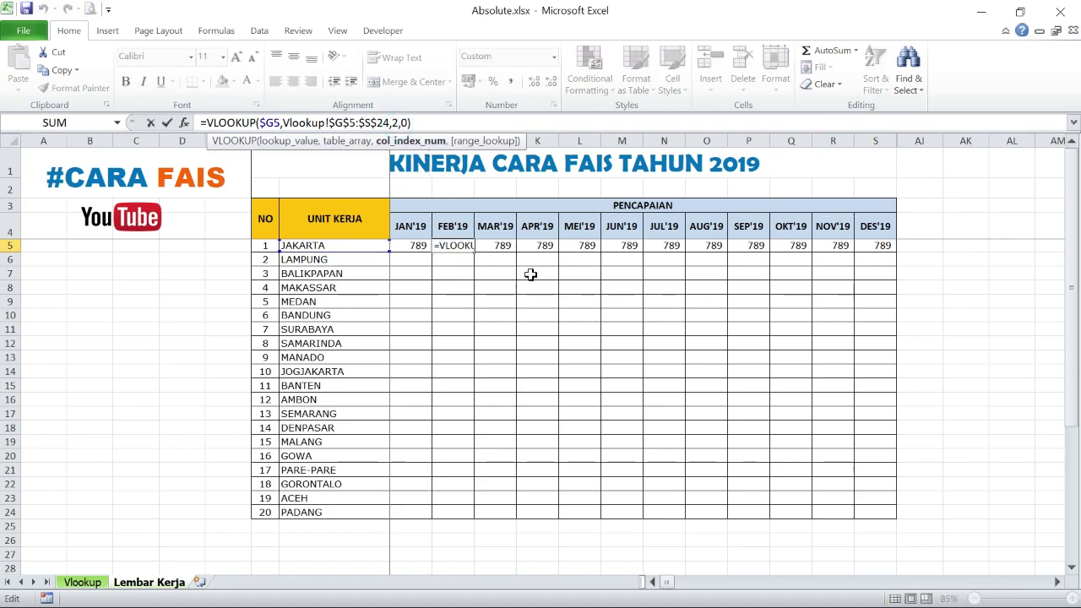
pyautogui.press('BackSpace')
pyautogui.write('3')
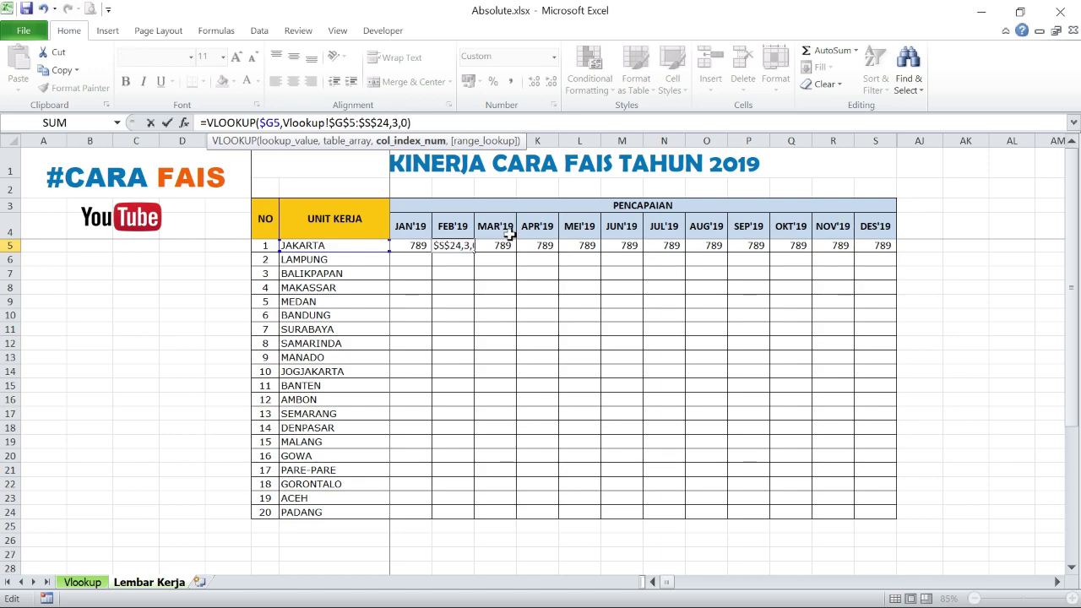
pyautogui.moveTo(505, 246); pyautogui.dragTo(495, 258)
pyautogui.press('F2')
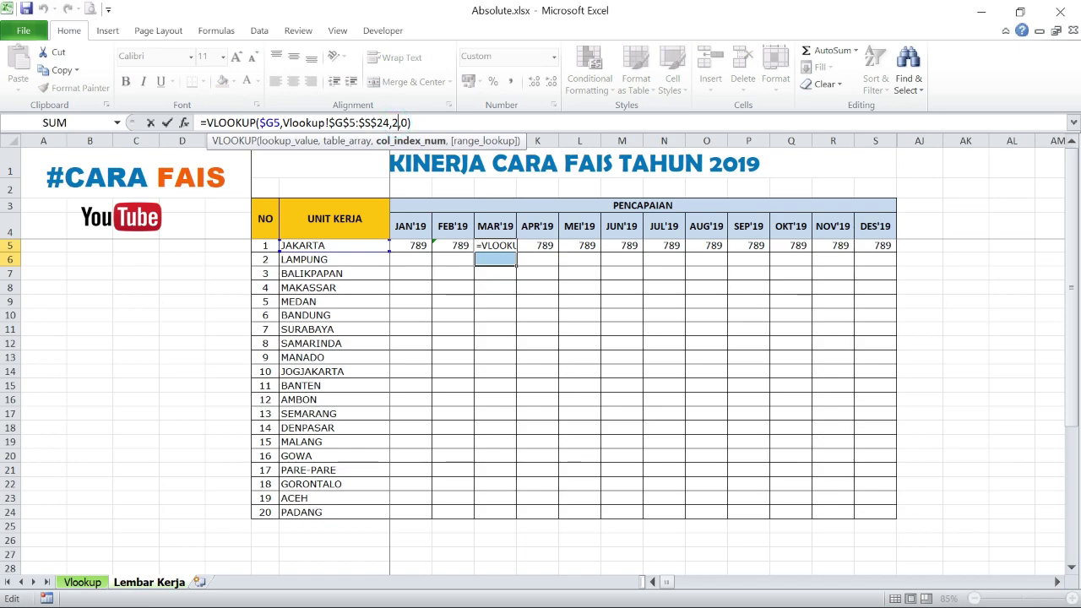
pyautogui.press('BackSpace')
pyautogui.write('4')
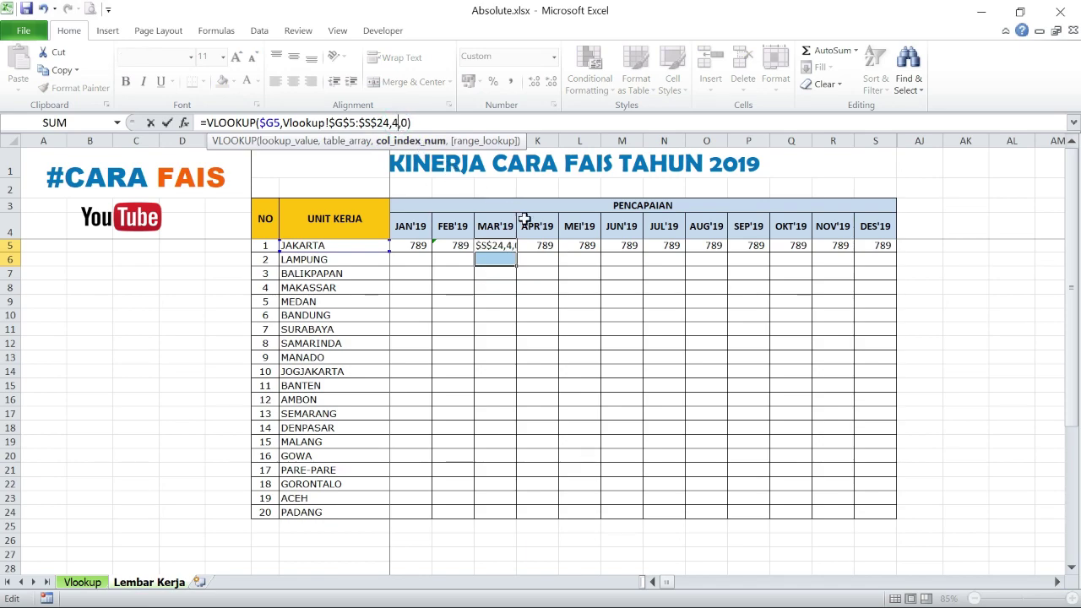
pyautogui.click(541, 245)
pyautogui.click(397, 122)
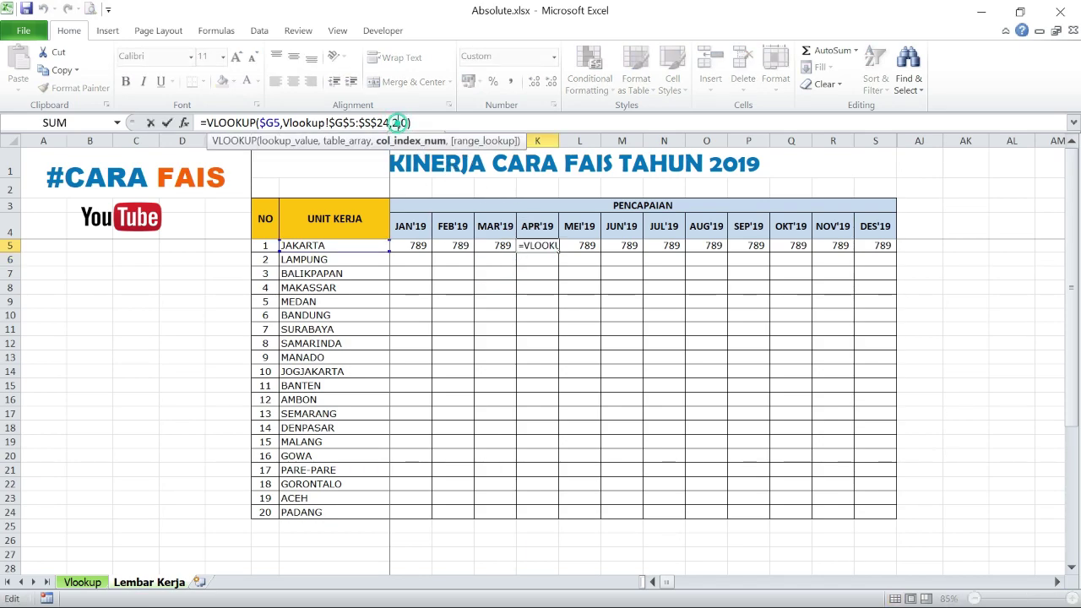
pyautogui.press('BackSpace')
pyautogui.write('5')
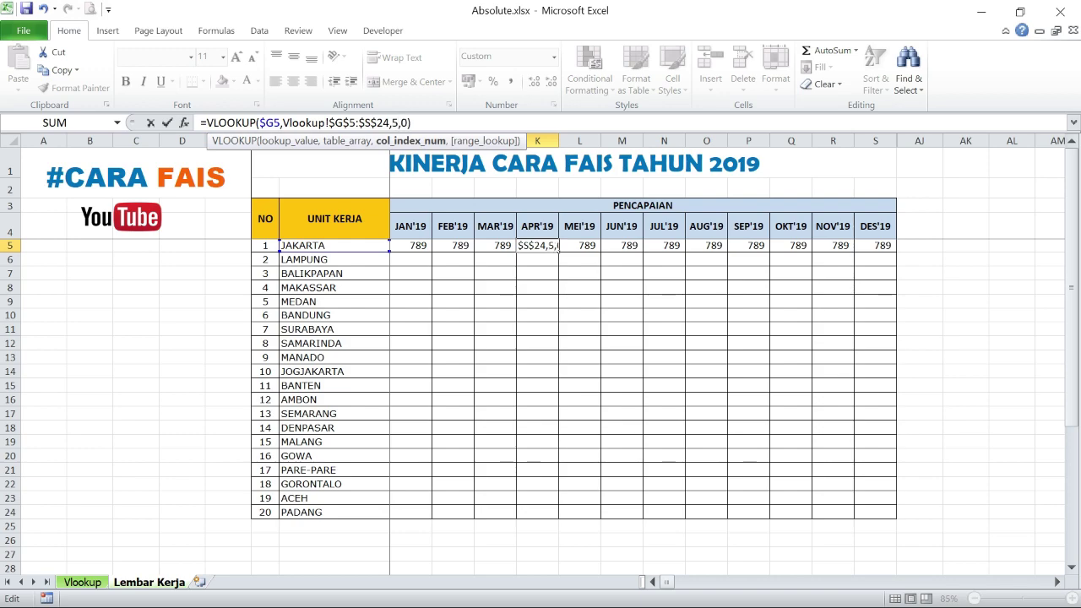
# Step: Replace the old column index 2 in the MEI'19, JUN'19 and JUL'19 lookups
pyautogui.click(581, 245)
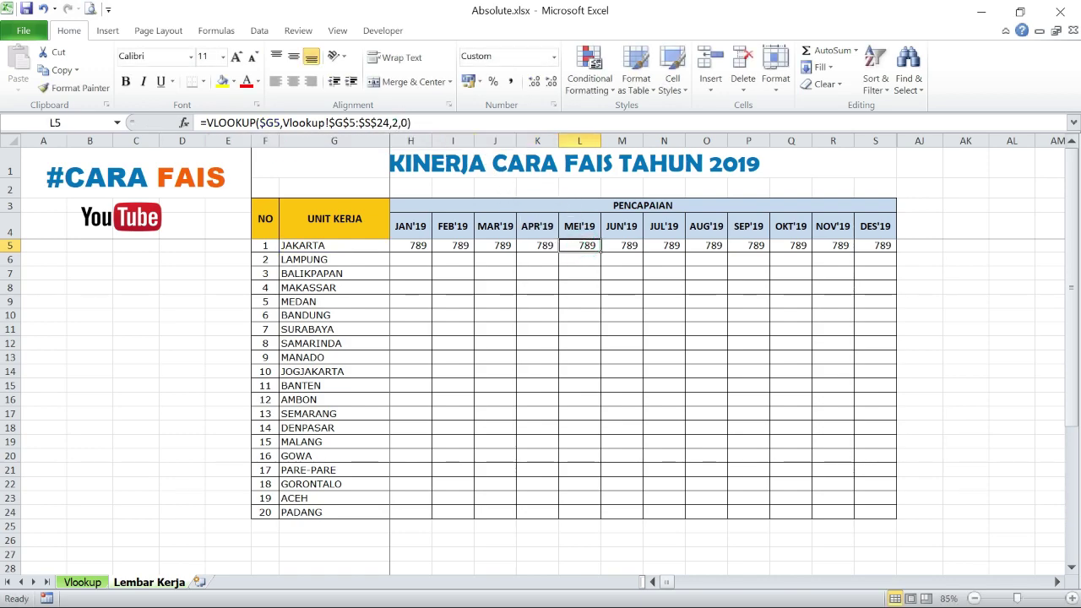
pyautogui.click(397, 122)
pyautogui.press('BackSpace')
pyautogui.write('6')
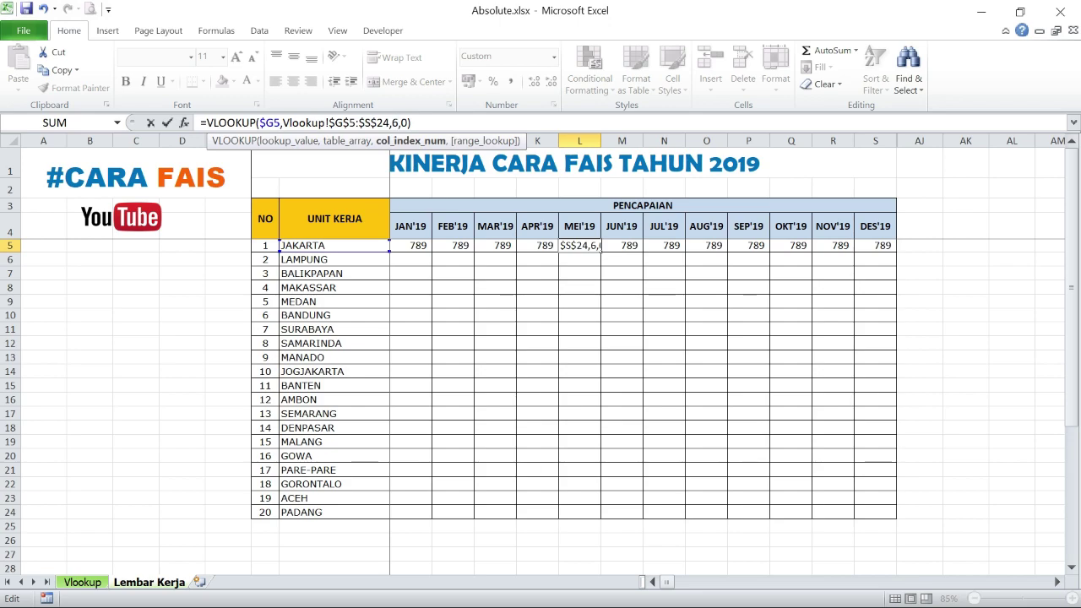
pyautogui.click(627, 245)
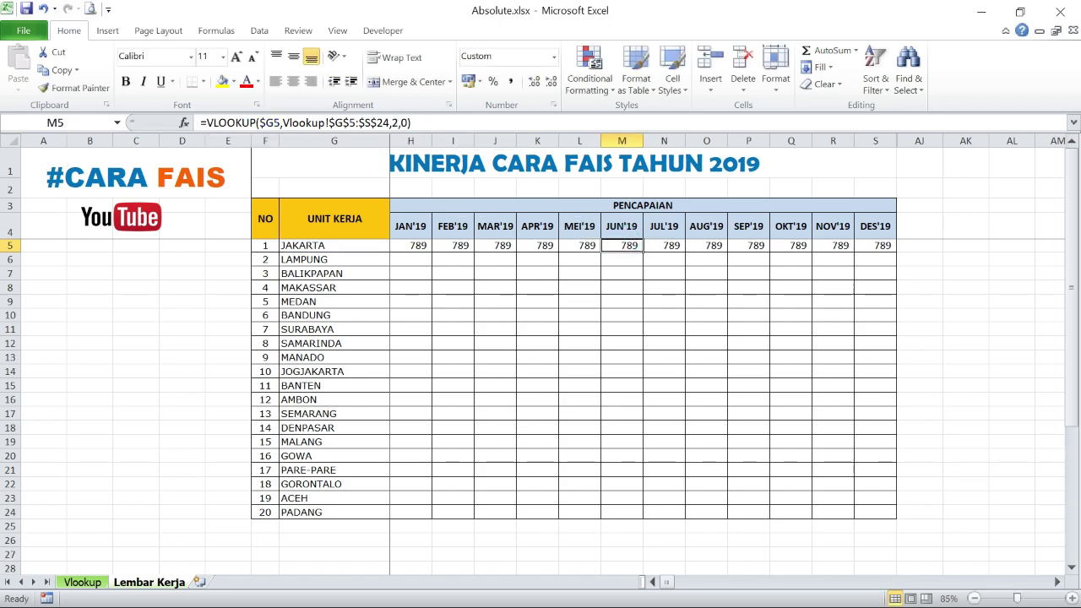
pyautogui.click(401, 123)
pyautogui.press('BackSpace')
pyautogui.write('7')
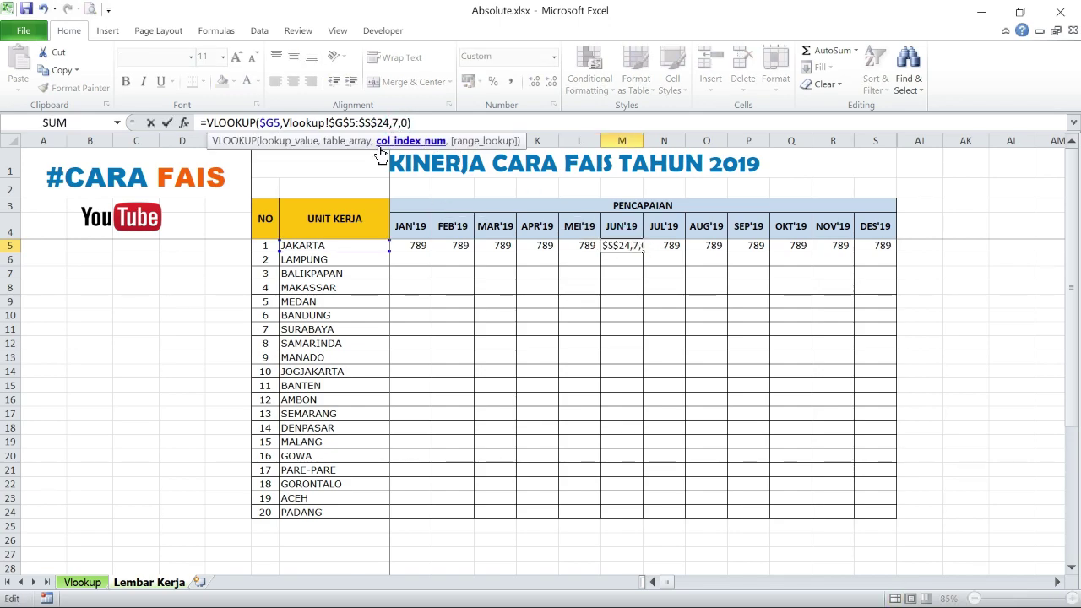
pyautogui.click(666, 245)
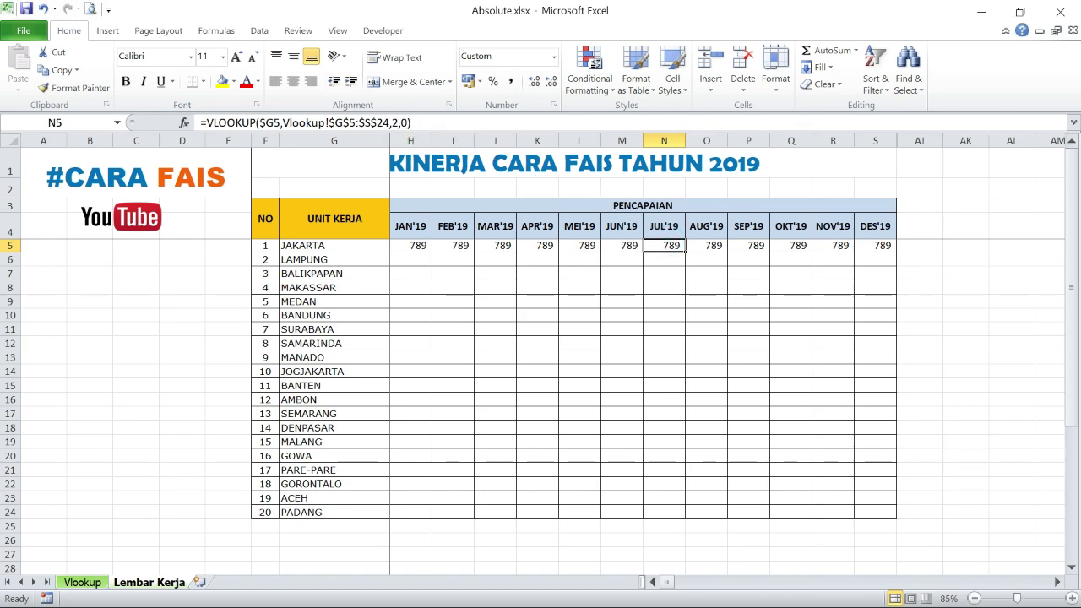
pyautogui.click(391, 123)
pyautogui.press('Delete')
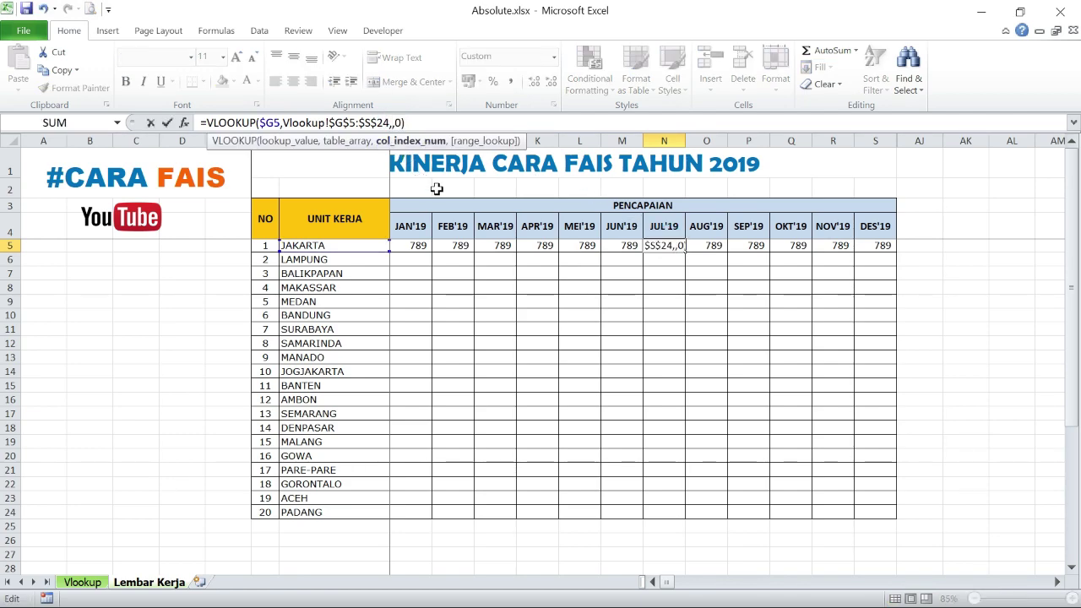
pyautogui.write('8')
pyautogui.click(714, 245)
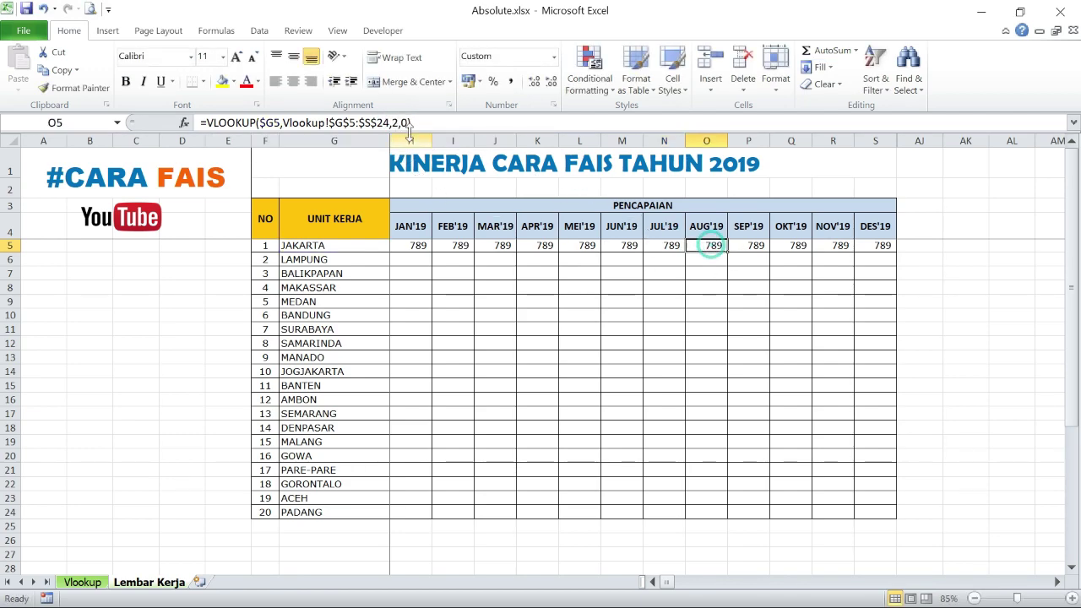
# Step: Set the AUG'19 and SEP'19 lookups to column indexes 9 and 10
pyautogui.click(397, 122)
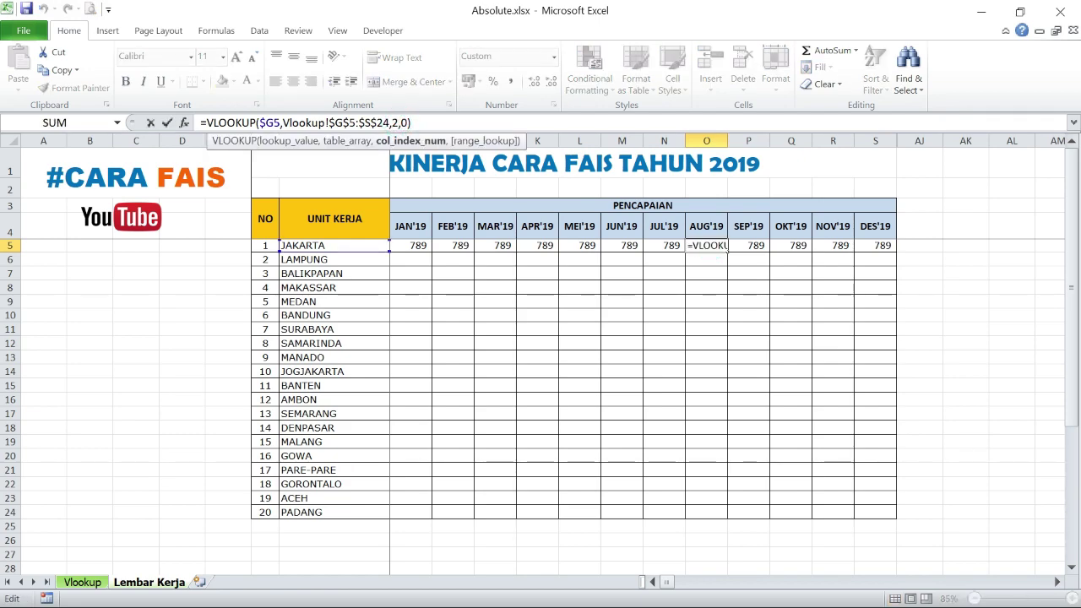
pyautogui.press('BackSpace')
pyautogui.write('9')
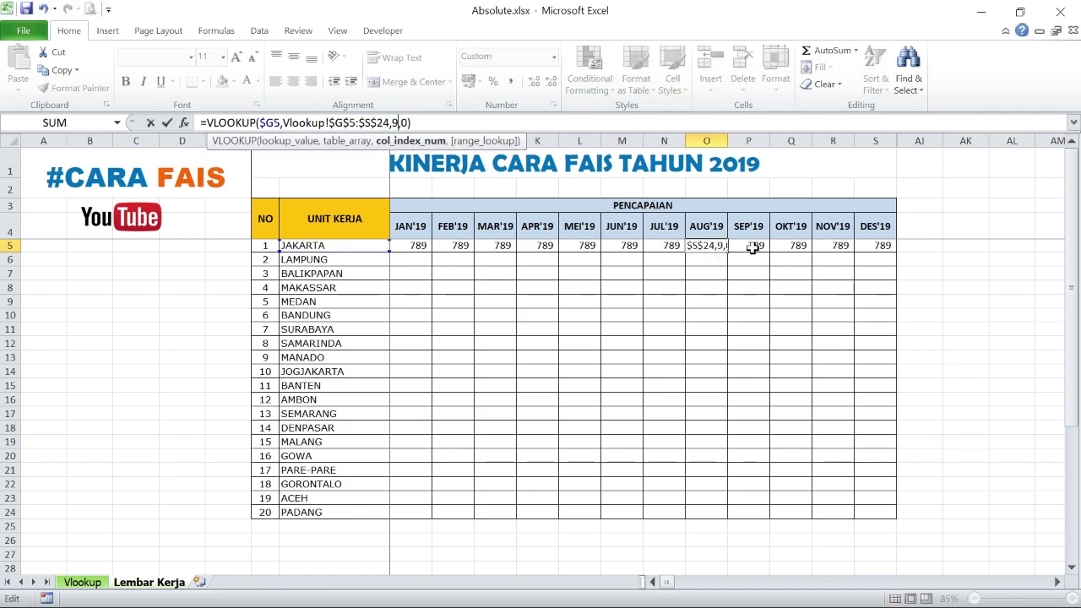
pyautogui.click(751, 248)
pyautogui.click(397, 122)
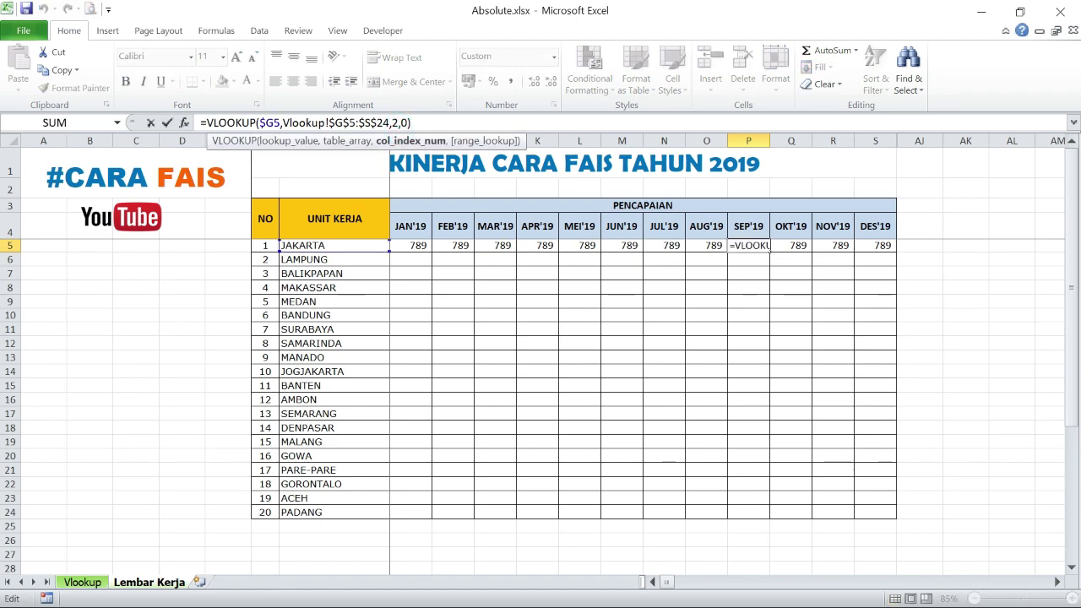
pyautogui.press('BackSpace')
pyautogui.write('0')
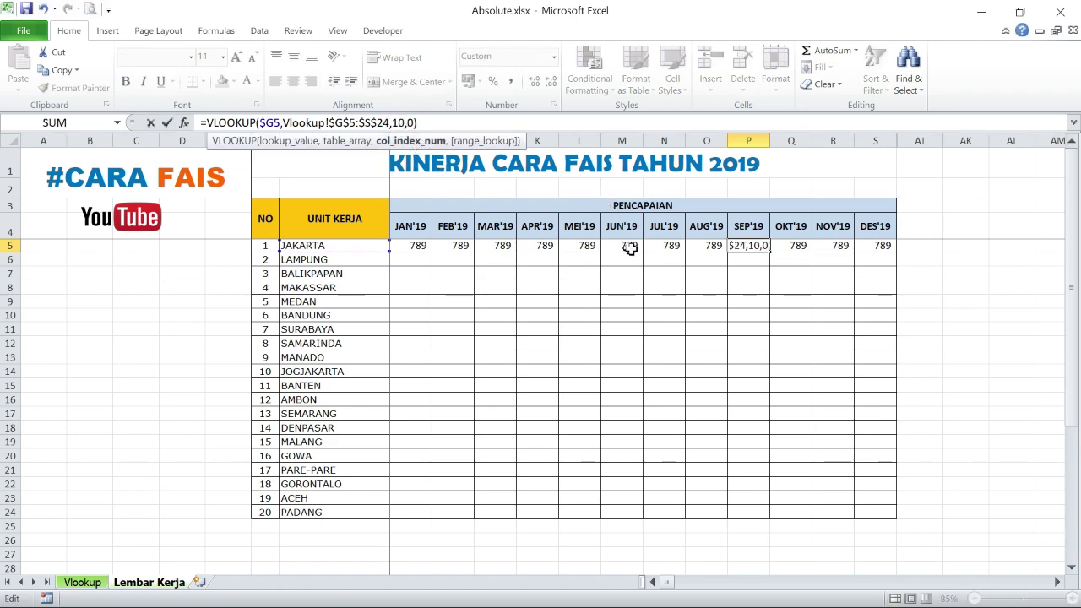
pyautogui.click(790, 246)
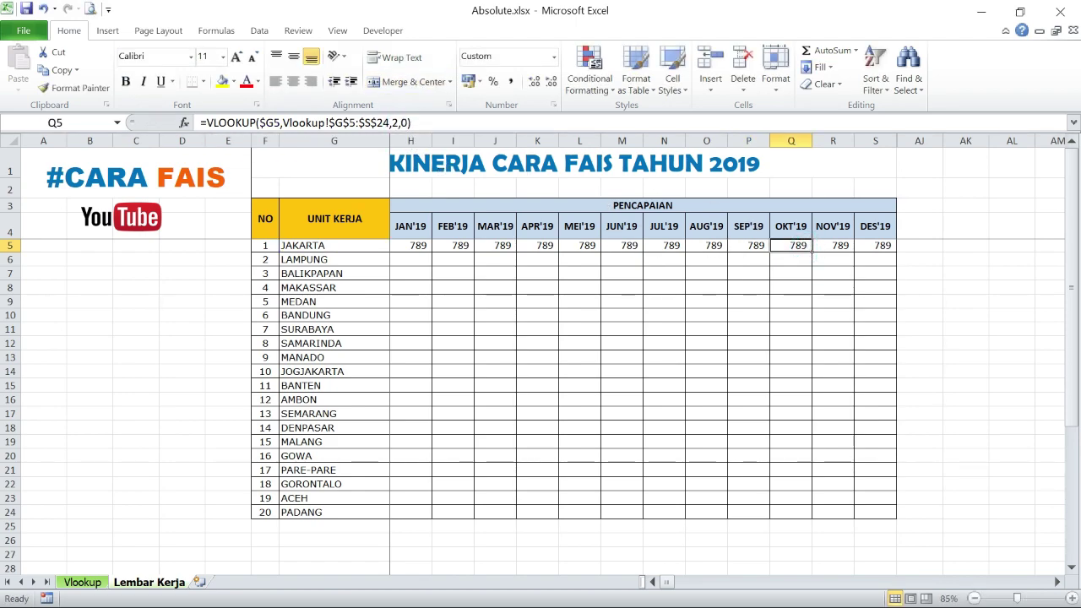
# Step: Set the OKT'19, NOV'19 and DES'19 lookups to column indexes 11, 12 and 13
pyautogui.click(397, 123)
pyautogui.press('BackSpace')
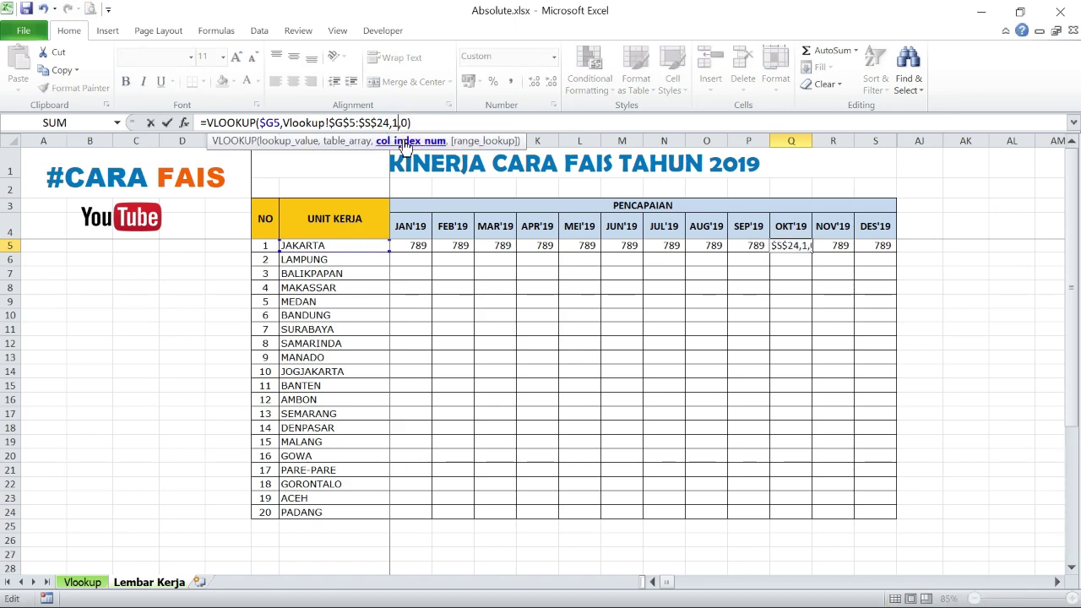
pyautogui.write('11')
pyautogui.click(834, 246)
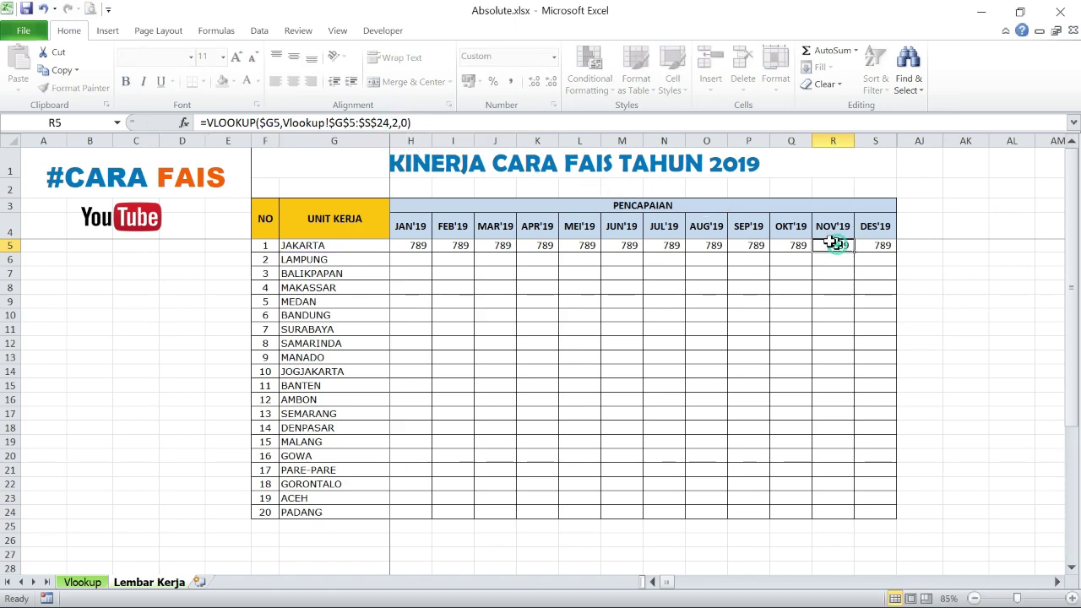
pyautogui.click(397, 123)
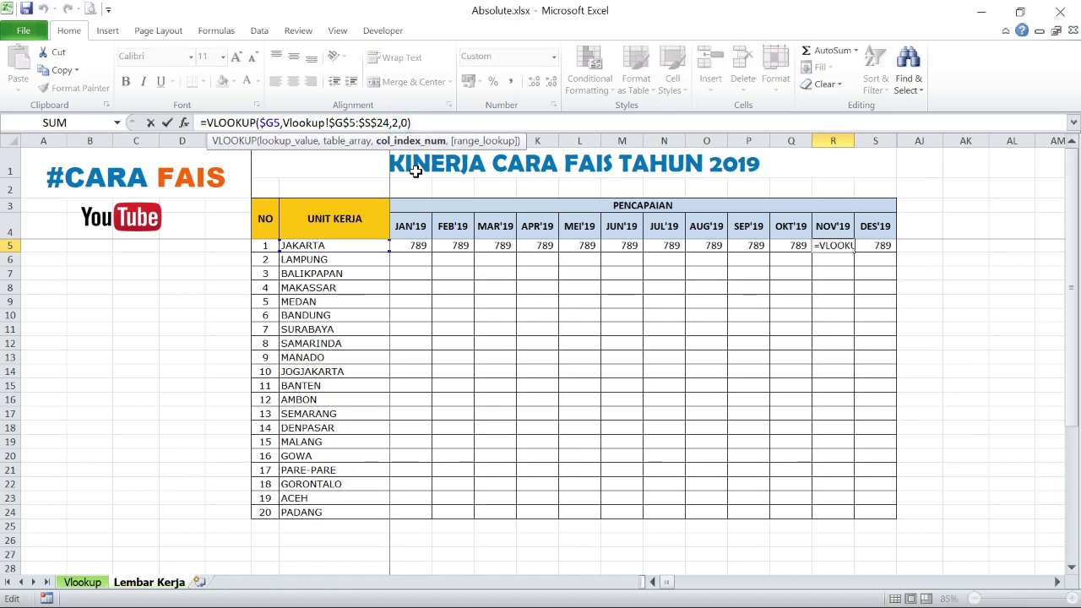
pyautogui.press('BackSpace')
pyautogui.write('12')
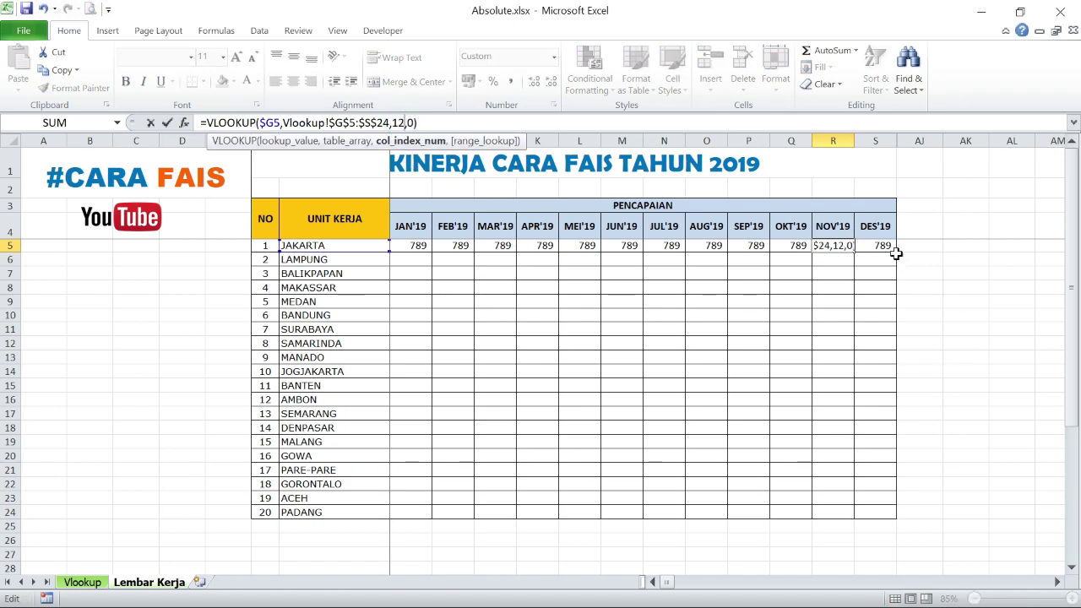
pyautogui.click(886, 245)
pyautogui.click(394, 122)
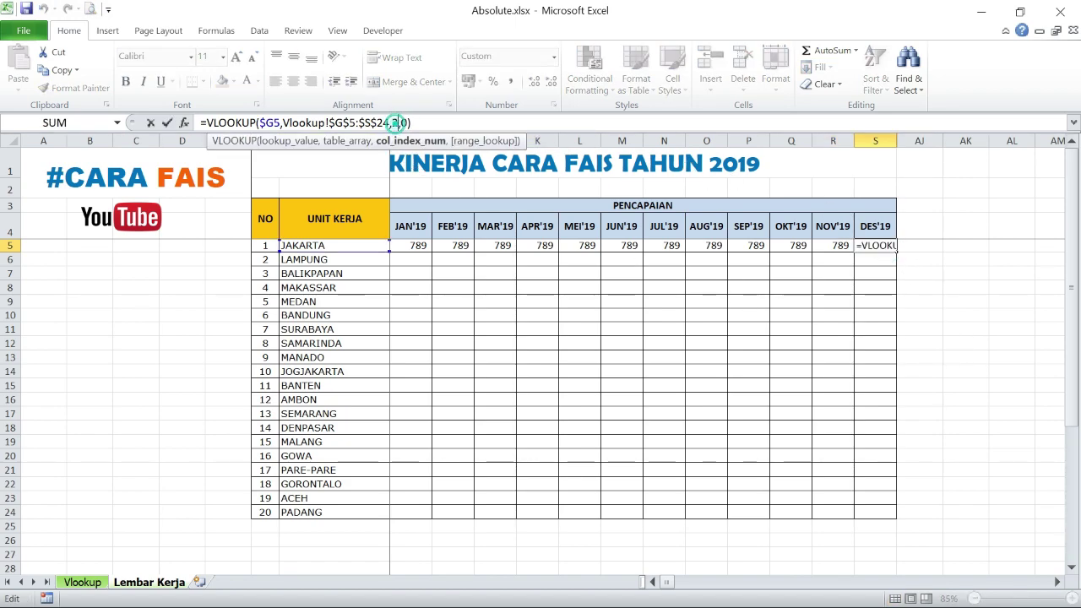
pyautogui.press('BackSpace')
pyautogui.write('13')
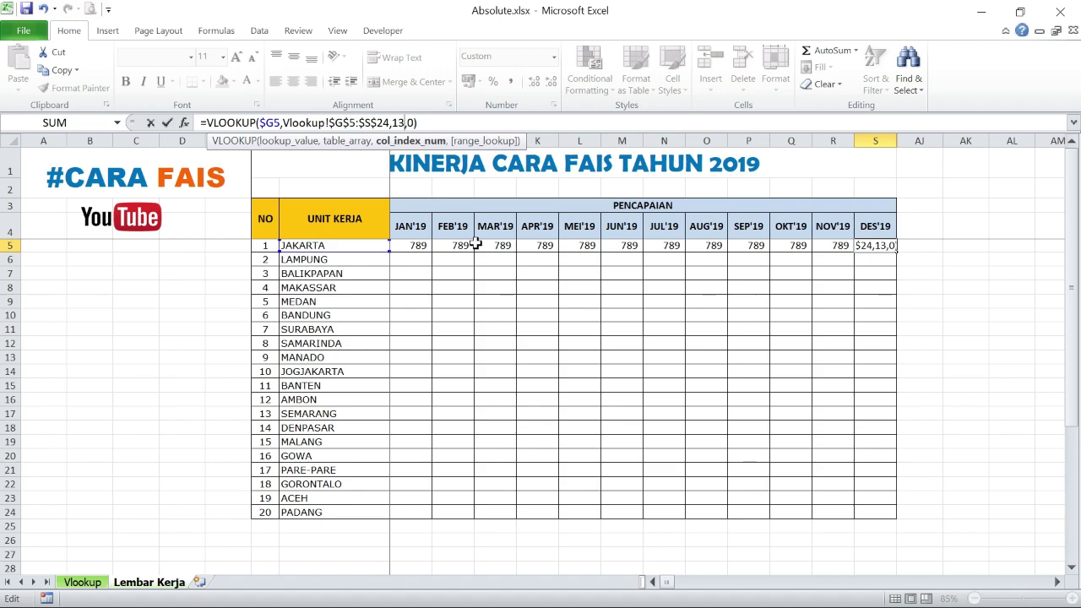
pyautogui.press('Return')
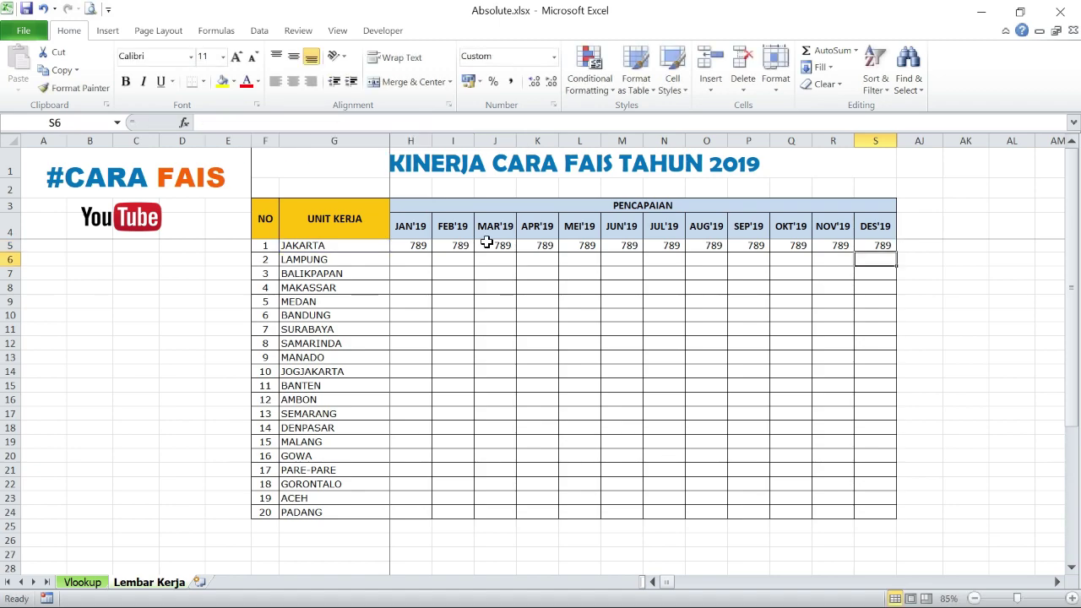
# Step: Verify JAKARTA's column indexes, e.g. MEI'19 uses 6 and NOV'19 uses 12
pyautogui.click(422, 245)
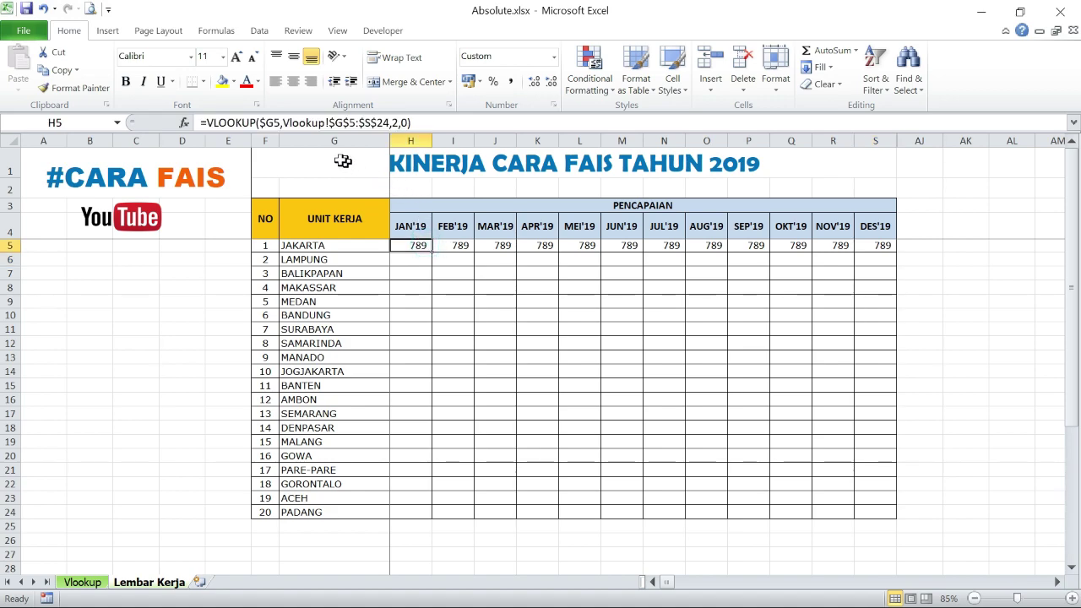
pyautogui.click(582, 246)
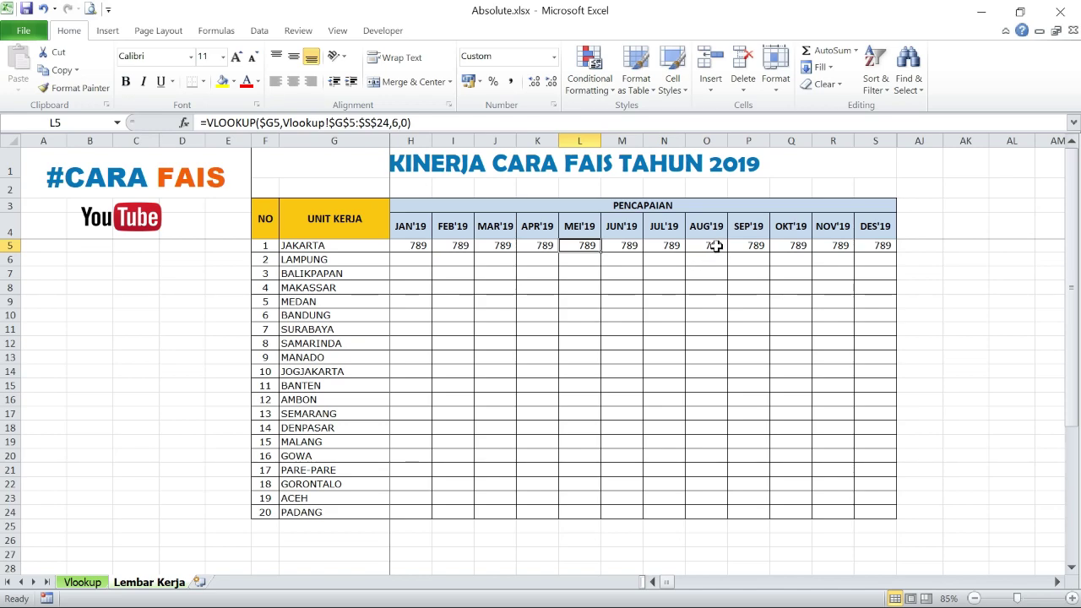
pyautogui.click(716, 246)
pyautogui.click(837, 246)
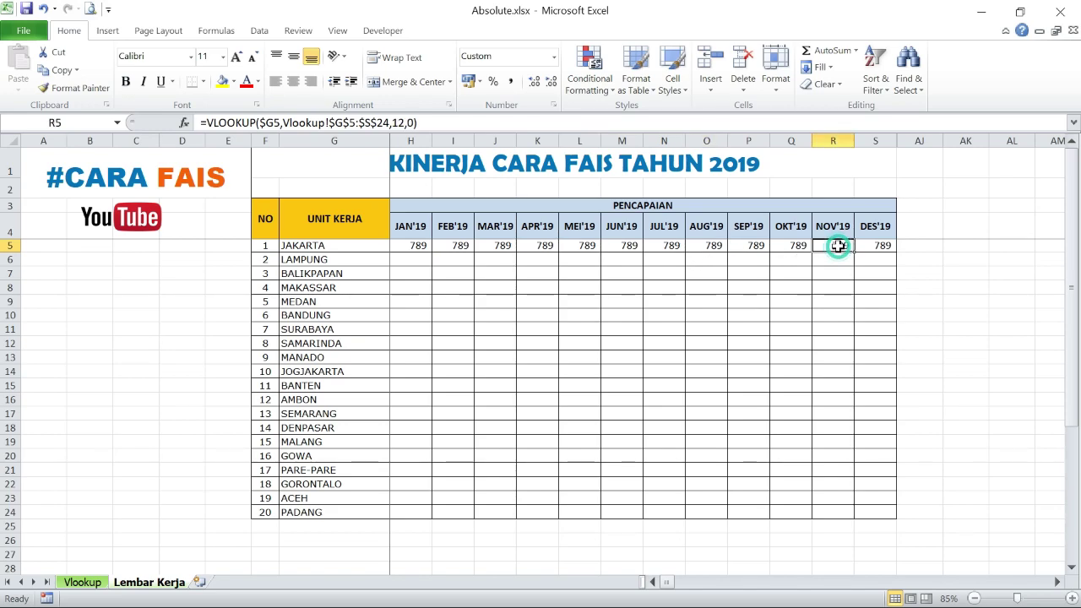
pyautogui.click(707, 263)
pyautogui.click(413, 245)
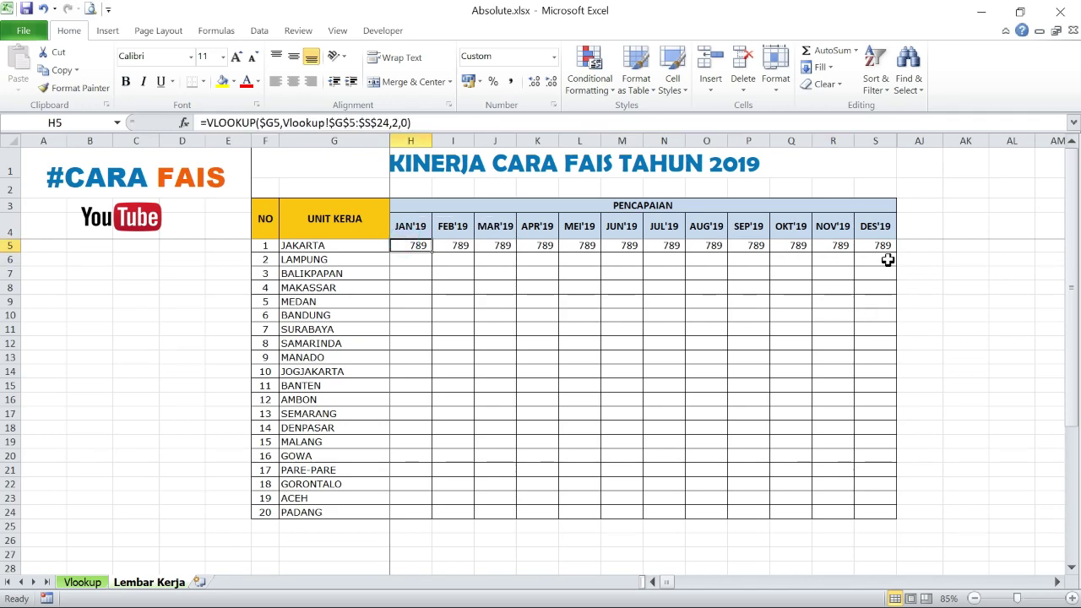
# Step: Fill the H5:S5 lookup formulas down to row 24 for all 20 units
pyautogui.keyDown('shift'); pyautogui.click(887, 245); pyautogui.keyUp('shift')
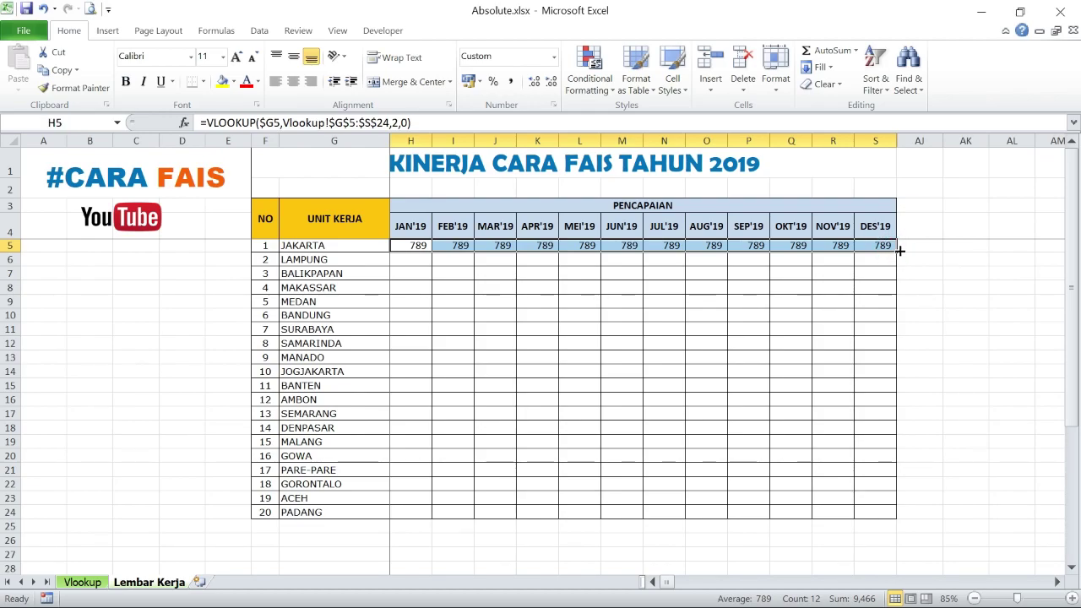
pyautogui.doubleClick(900, 250)
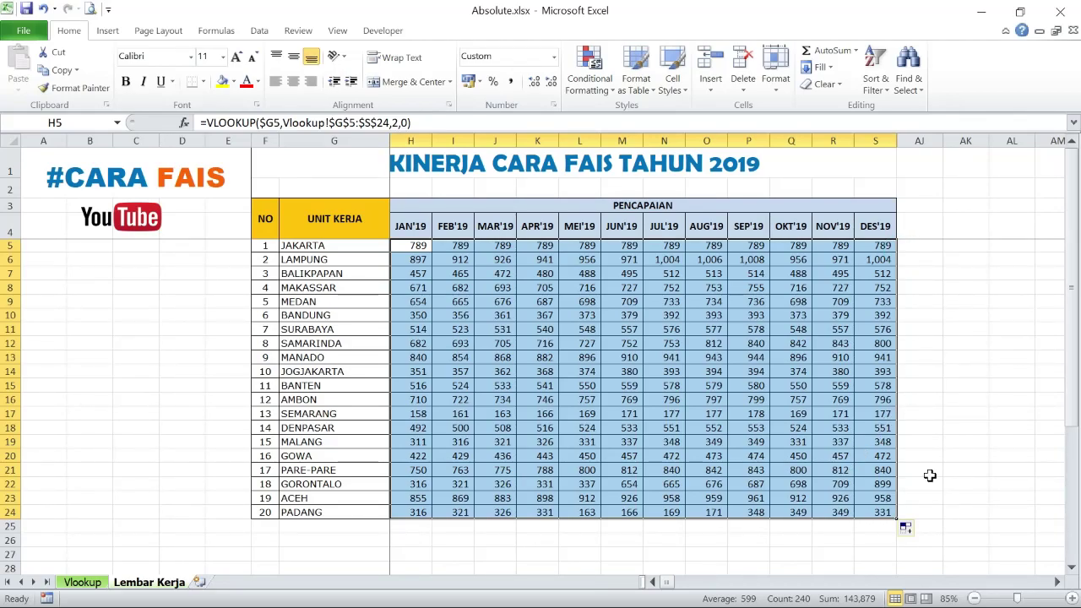
pyautogui.click(925, 469)
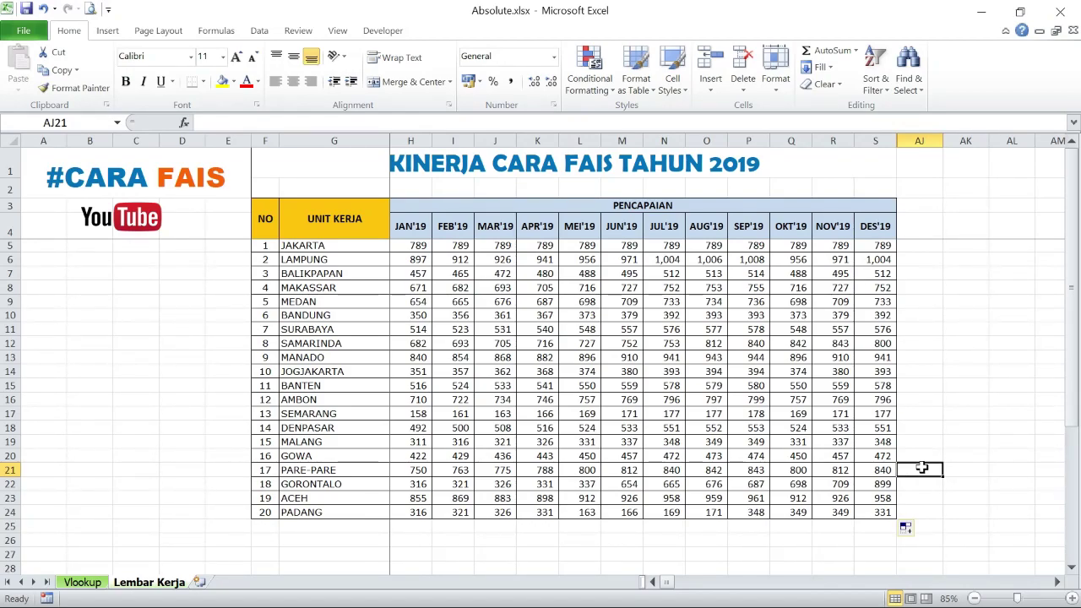
pyautogui.scroll(-5, 743, 388)
pyautogui.scroll(-5, 732, 388)
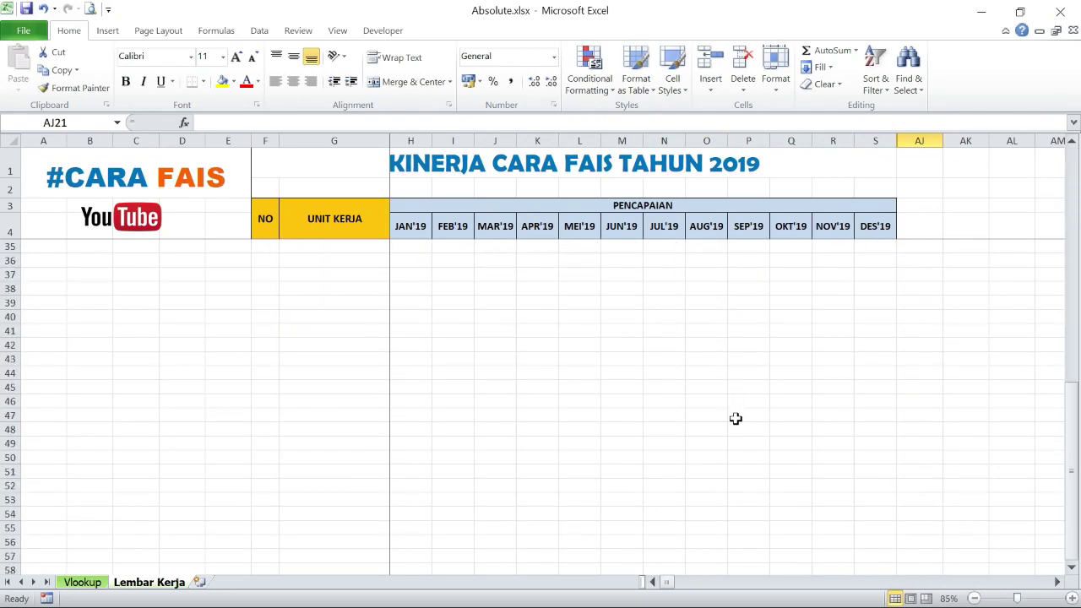
pyautogui.scroll(10, 736, 418)
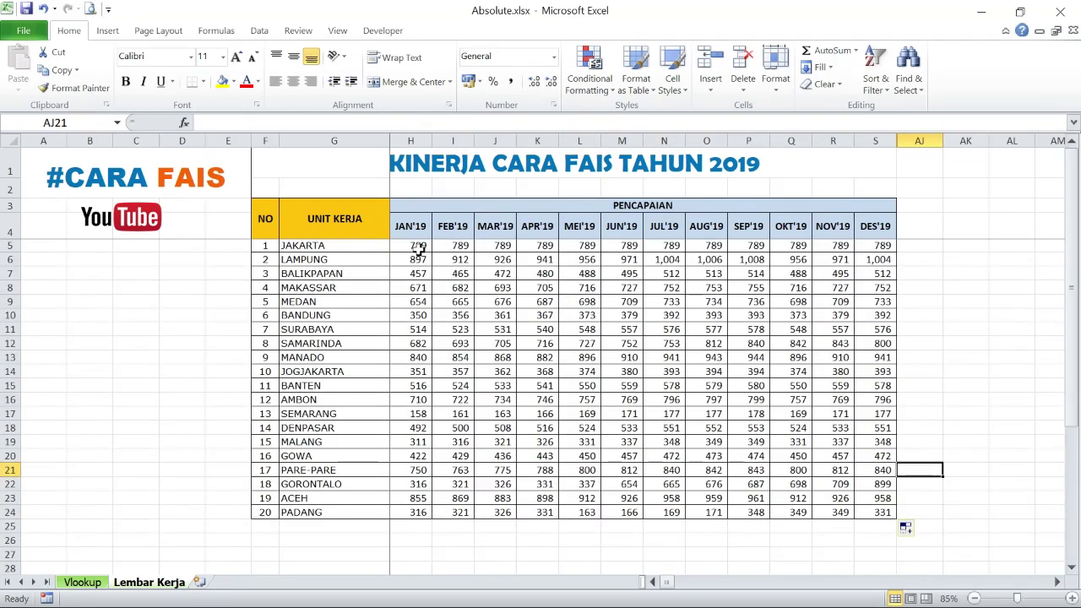
pyautogui.moveTo(419, 250); pyautogui.dragTo(879, 247)
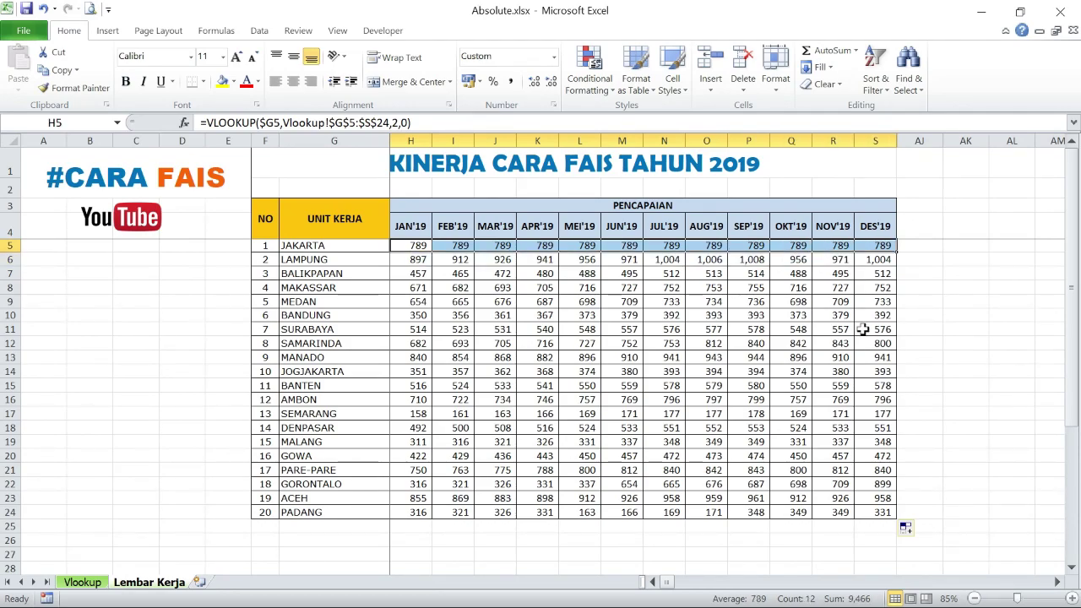
pyautogui.click(988, 297)
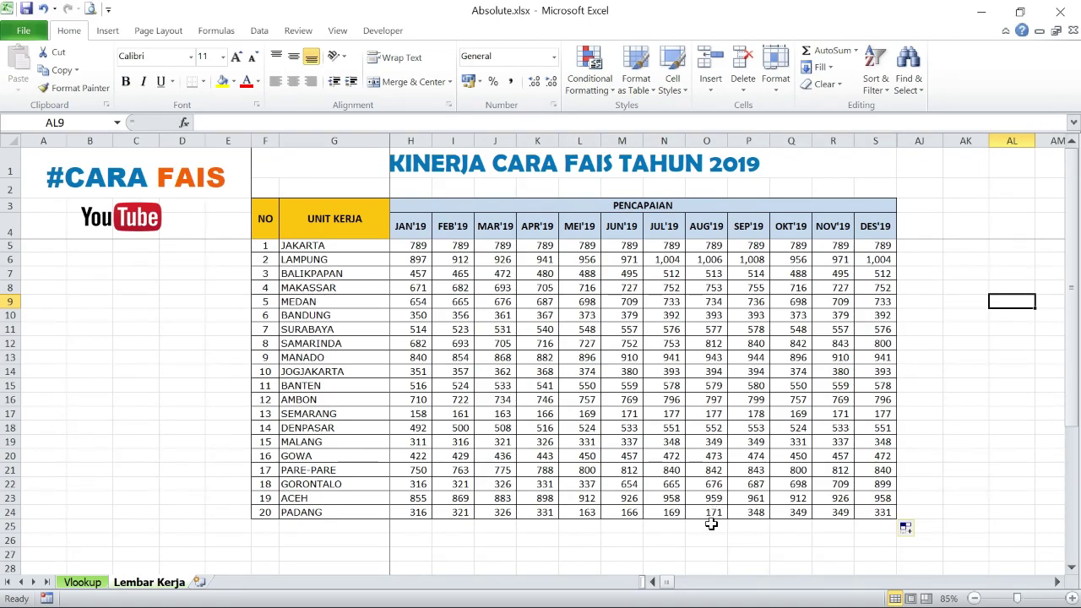
pyautogui.click(745, 538)
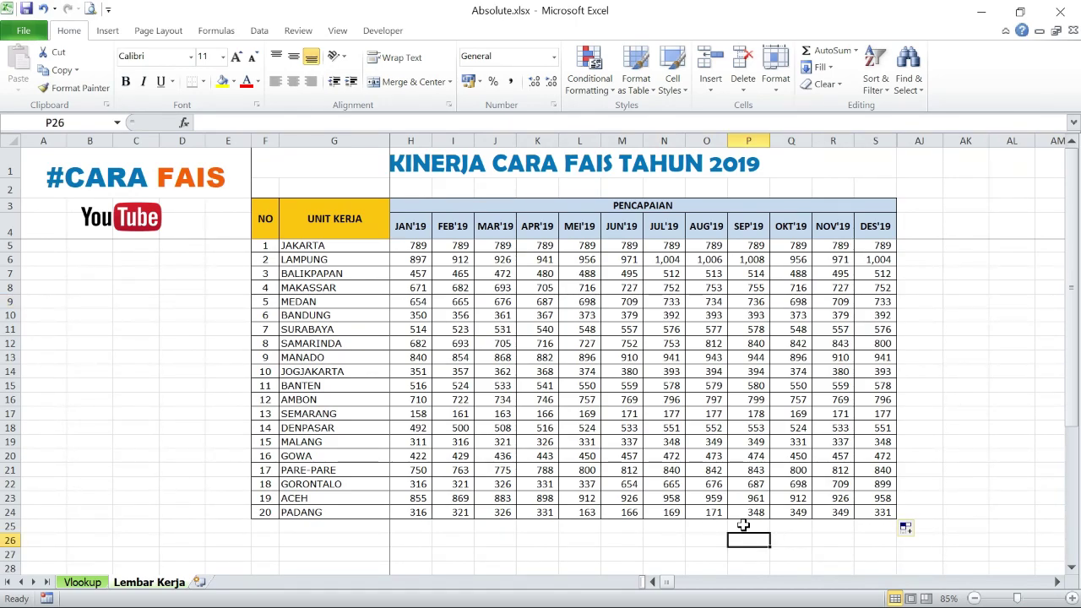